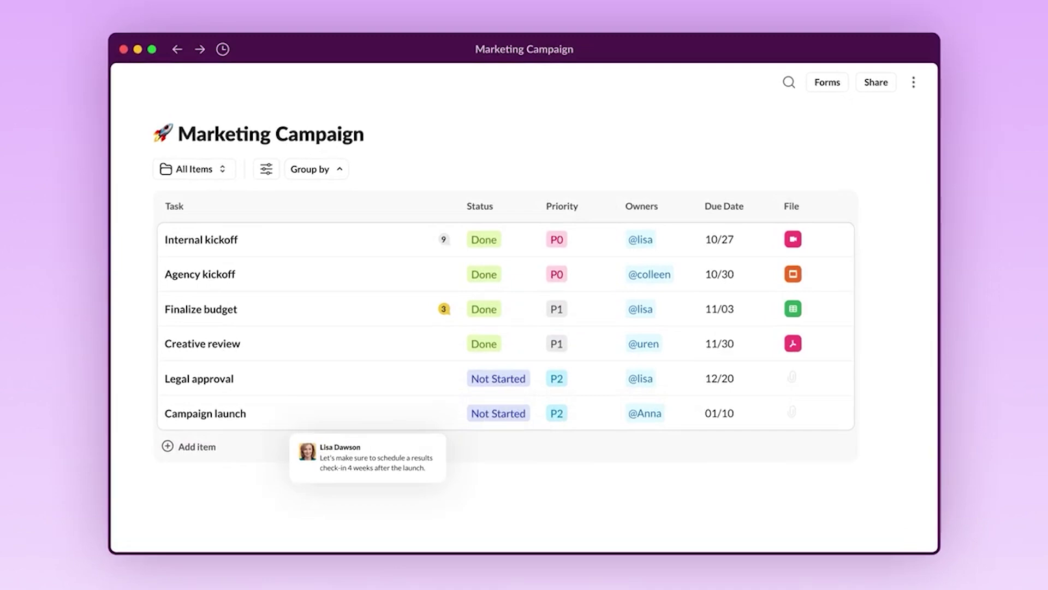
# Group the Marketing Campaign list's items by Owners.
pyautogui.click(170, 445)
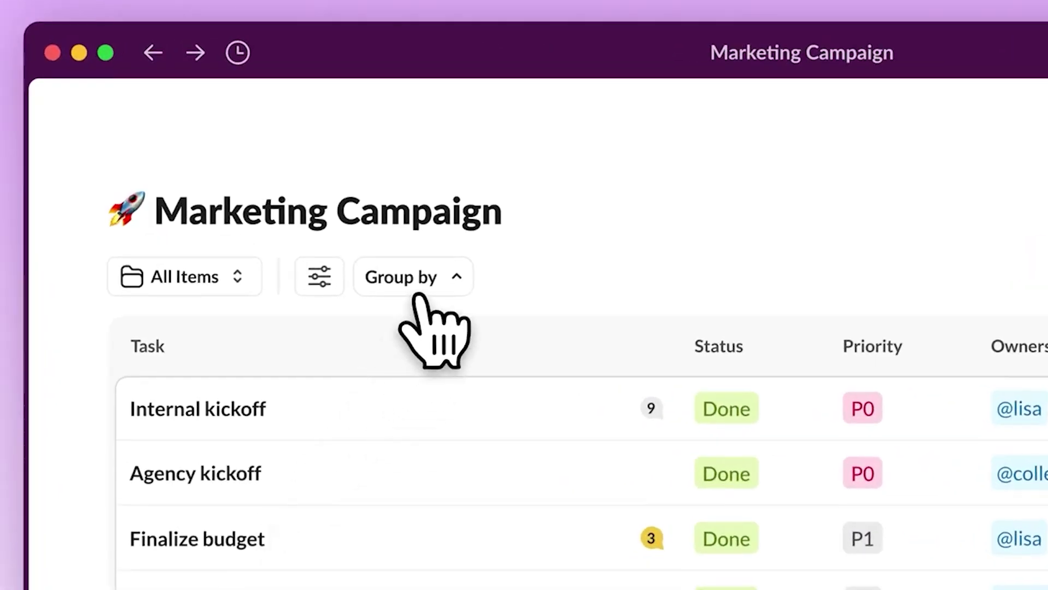
pyautogui.click(422, 280)
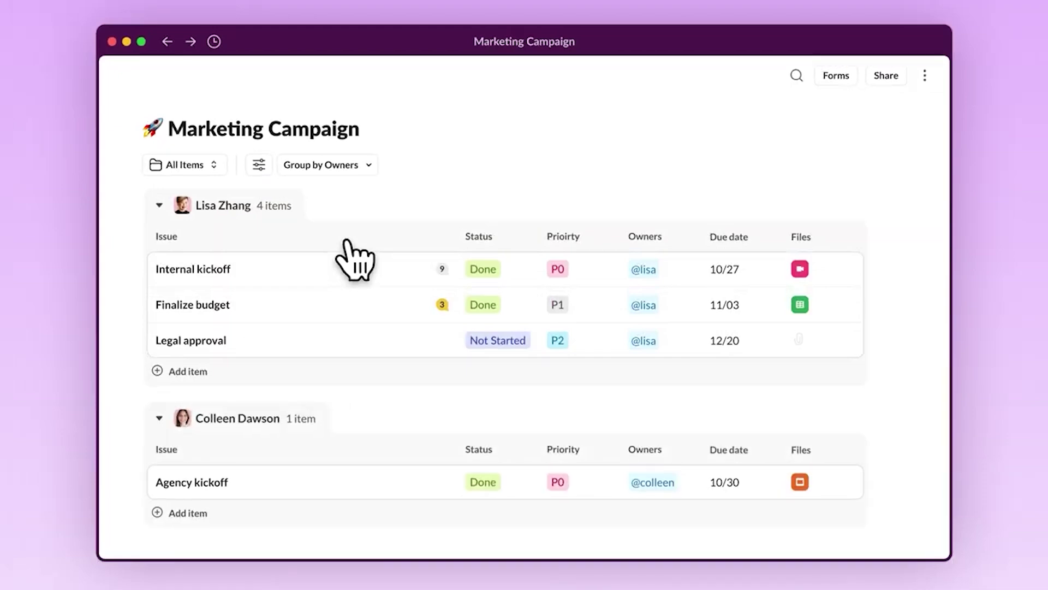
# Post a thread comment on the Legal approval item telling its owner that approval was initiated in #help-legal-review and offering further help.
pyautogui.click(317, 336)
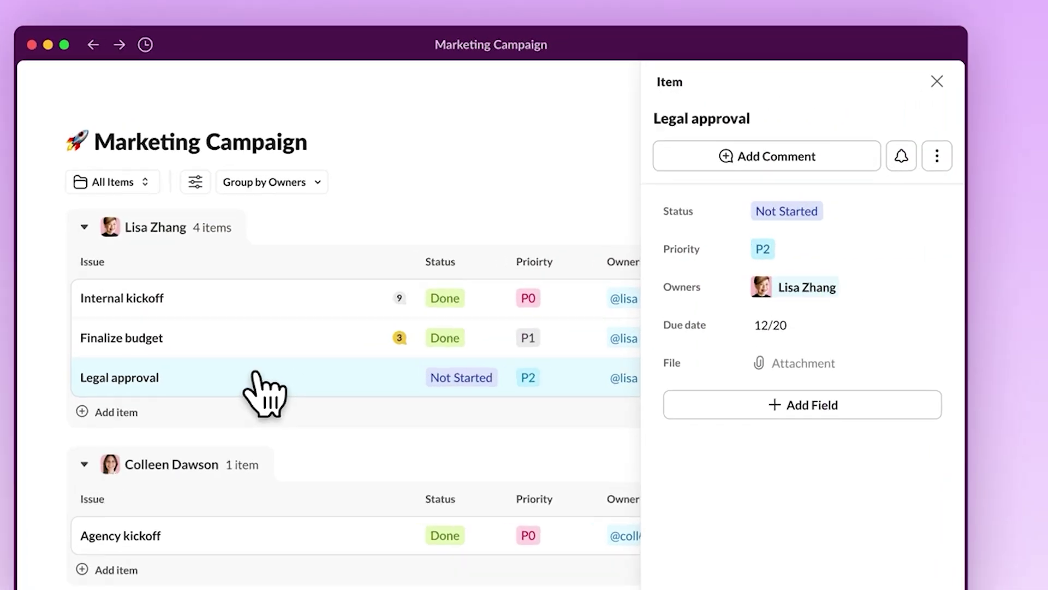
pyautogui.click(858, 205)
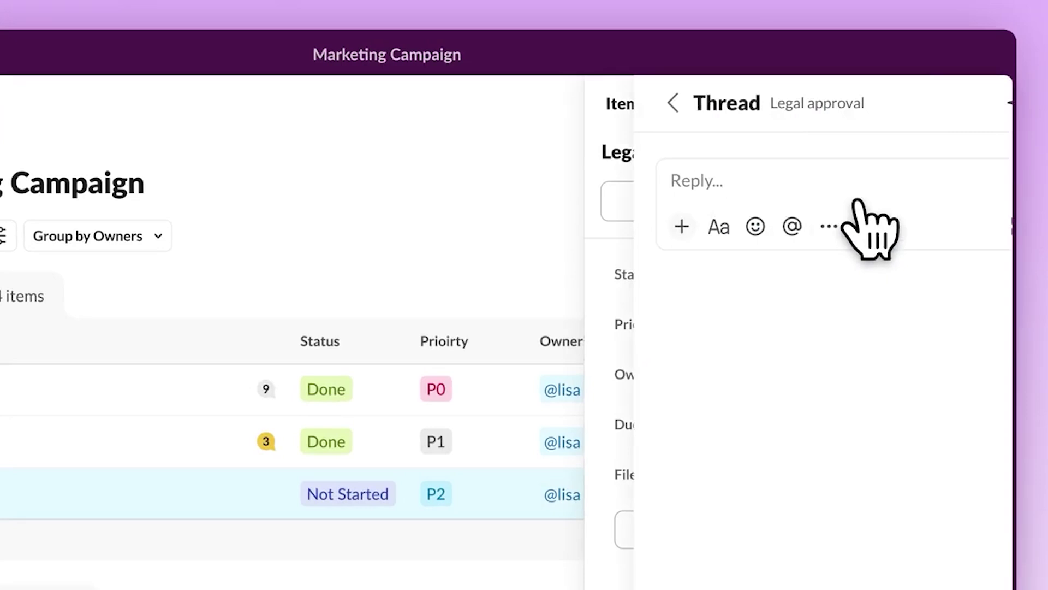
pyautogui.write('Hi @lisa 👋 I initiated the legal approval in #help-legal-review. Let me')
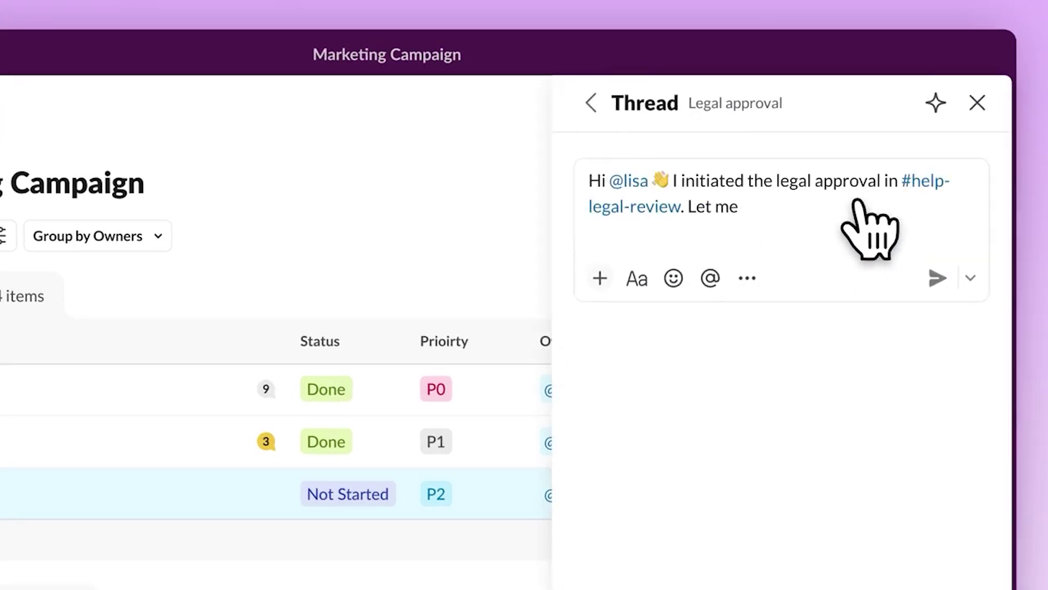
pyautogui.write(' know if you need anything else.')
pyautogui.click(937, 278)
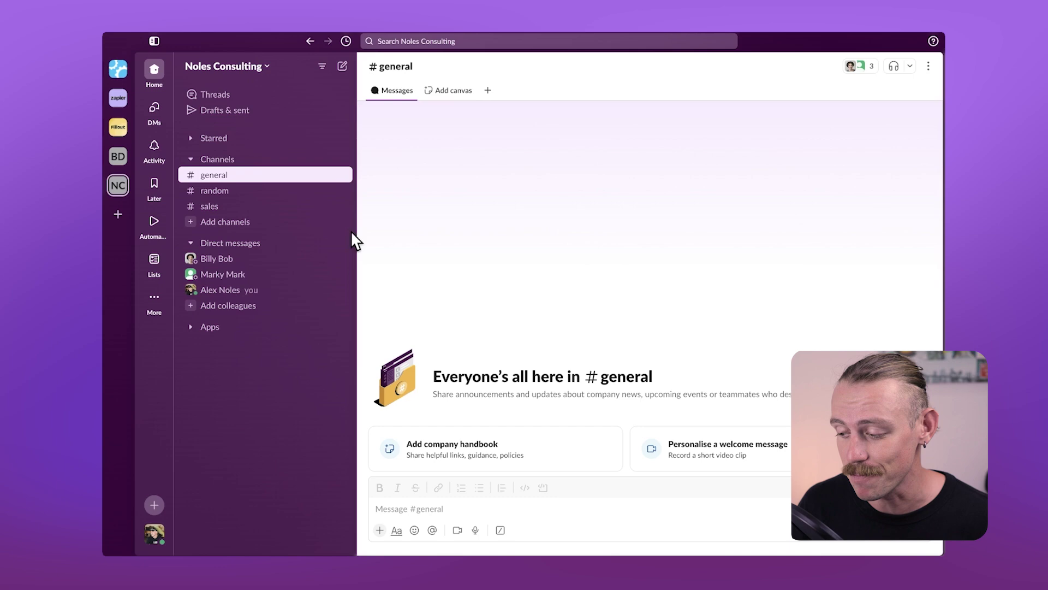
# Create a new list from the Project tracker template after previewing other templates such as Bug tracker.
pyautogui.moveTo(158, 264)
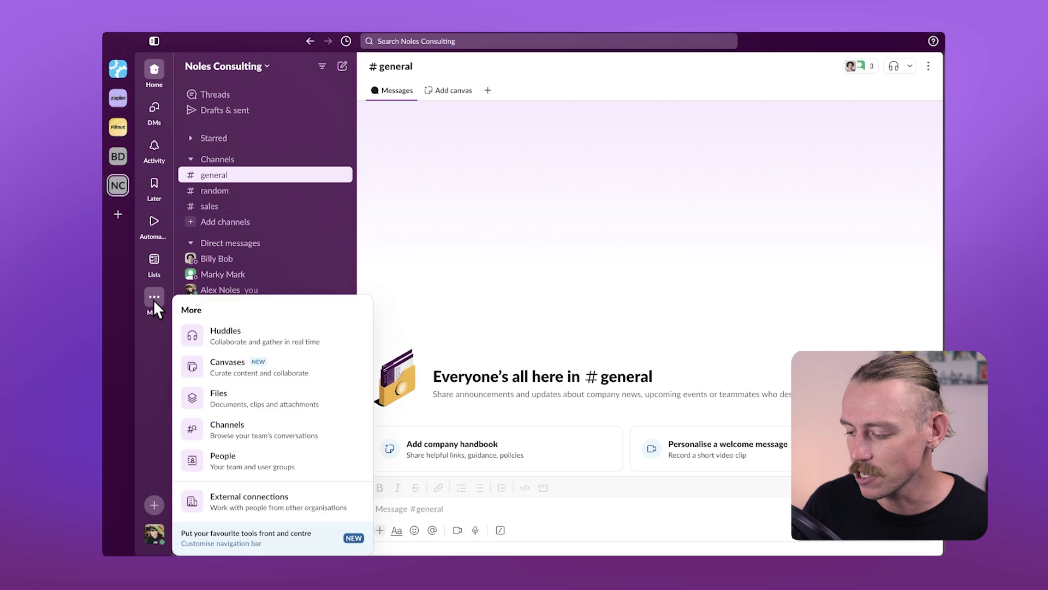
pyautogui.click(154, 263)
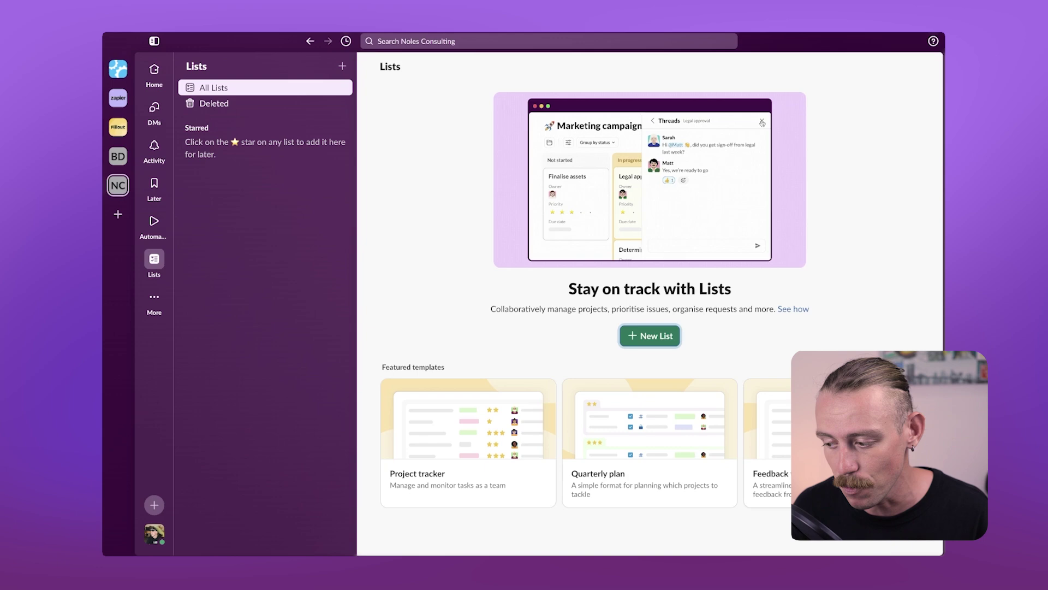
pyautogui.click(650, 335)
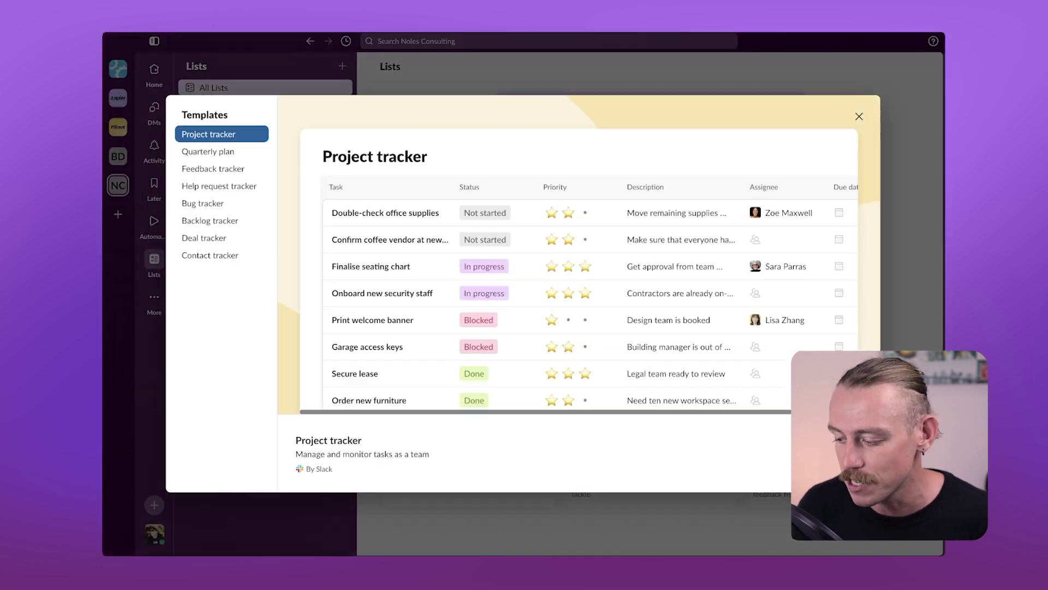
pyautogui.click(199, 237)
pyautogui.click(206, 221)
pyautogui.click(207, 203)
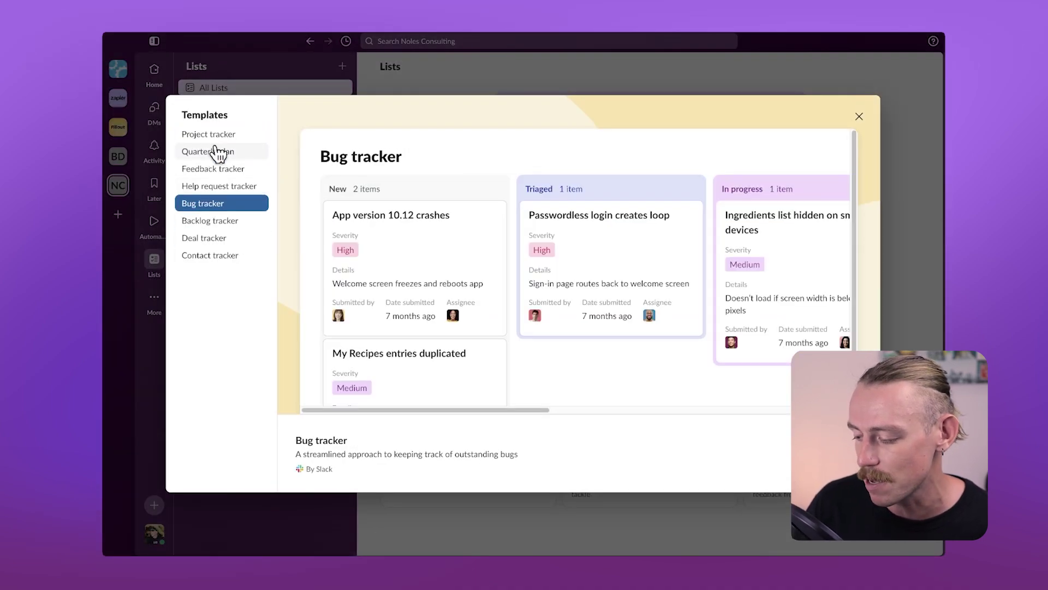
pyautogui.click(217, 136)
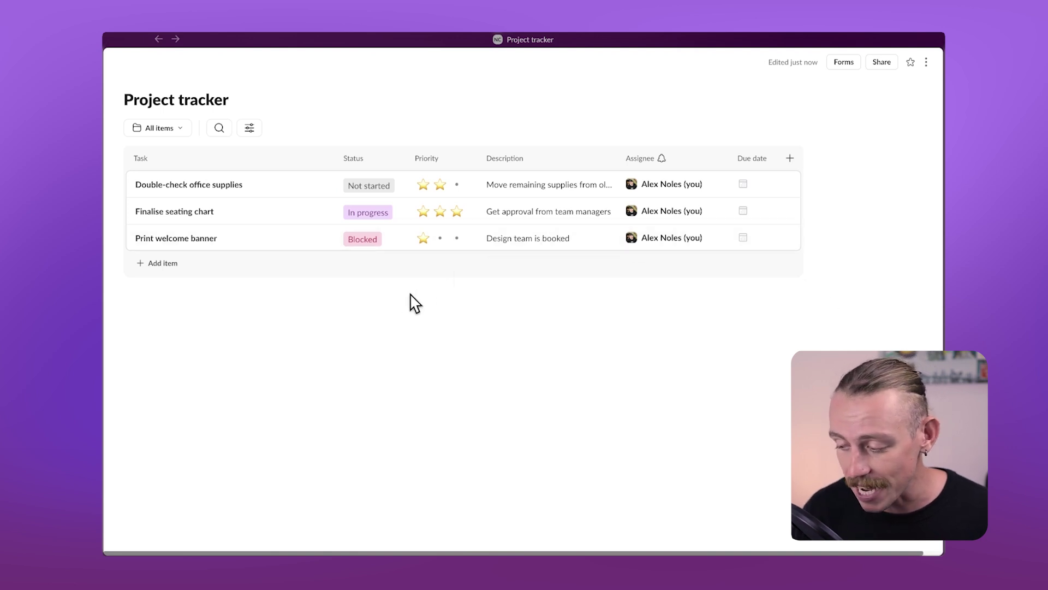
# Change the project tracker's layout from table to Board.
pyautogui.click(244, 130)
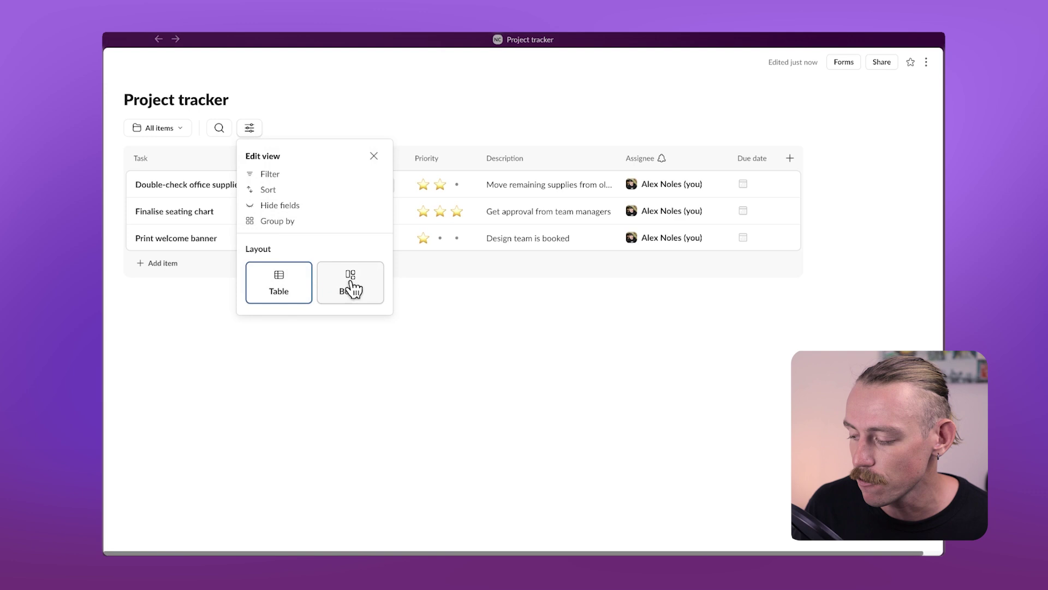
pyautogui.click(369, 287)
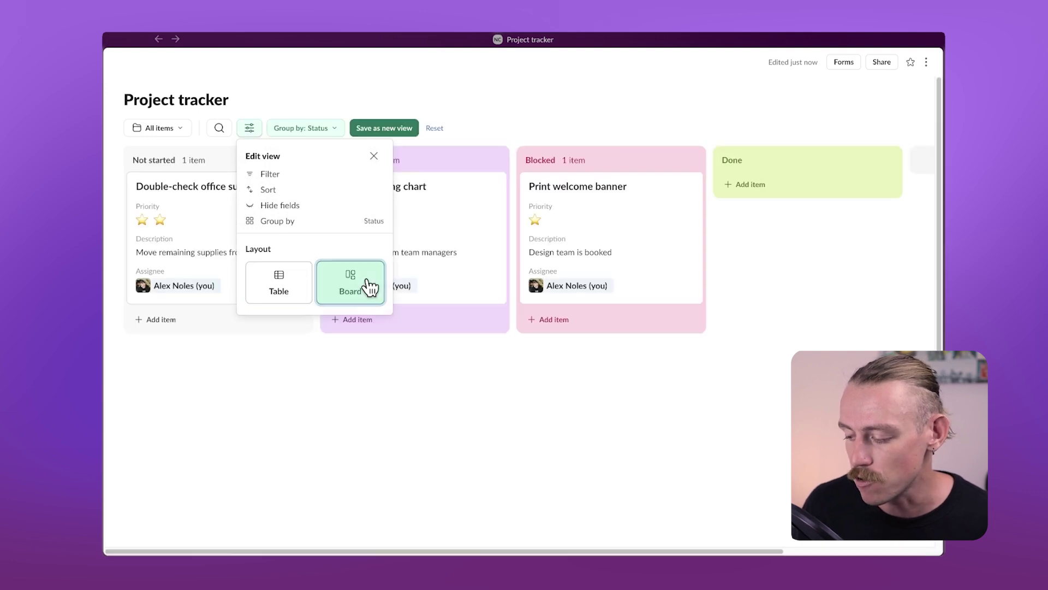
pyautogui.click(374, 156)
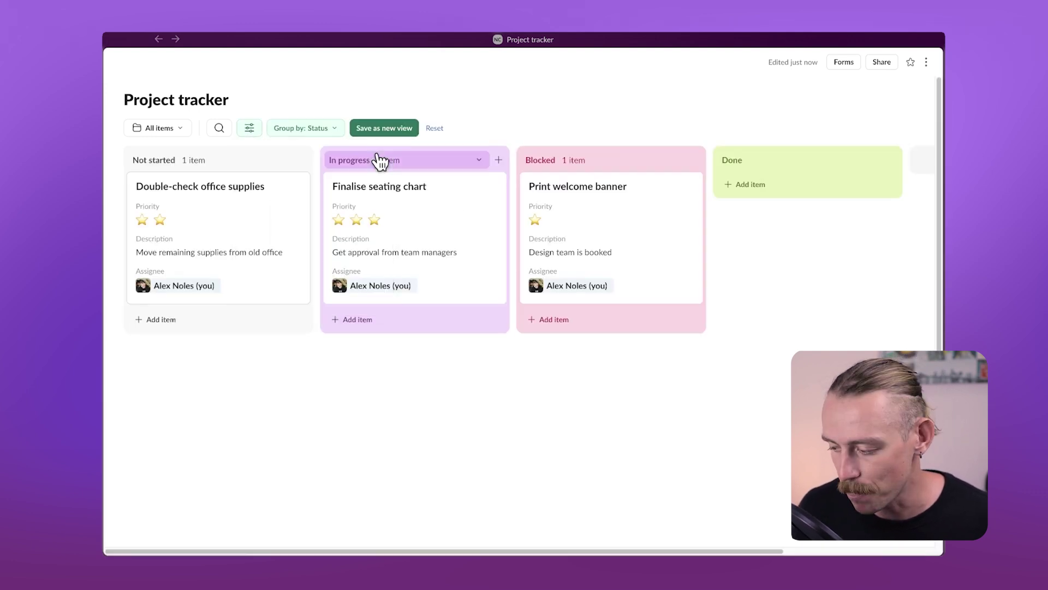
# Save the board layout, grouped by Status, as a new view named "Board view".
pyautogui.click(334, 129)
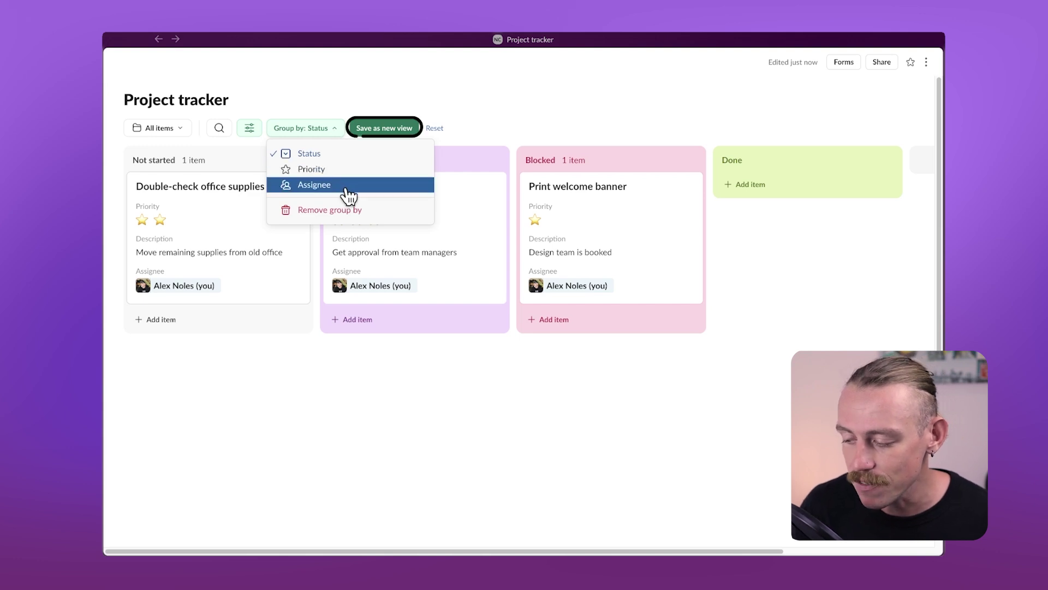
pyautogui.click(385, 126)
pyautogui.click(386, 127)
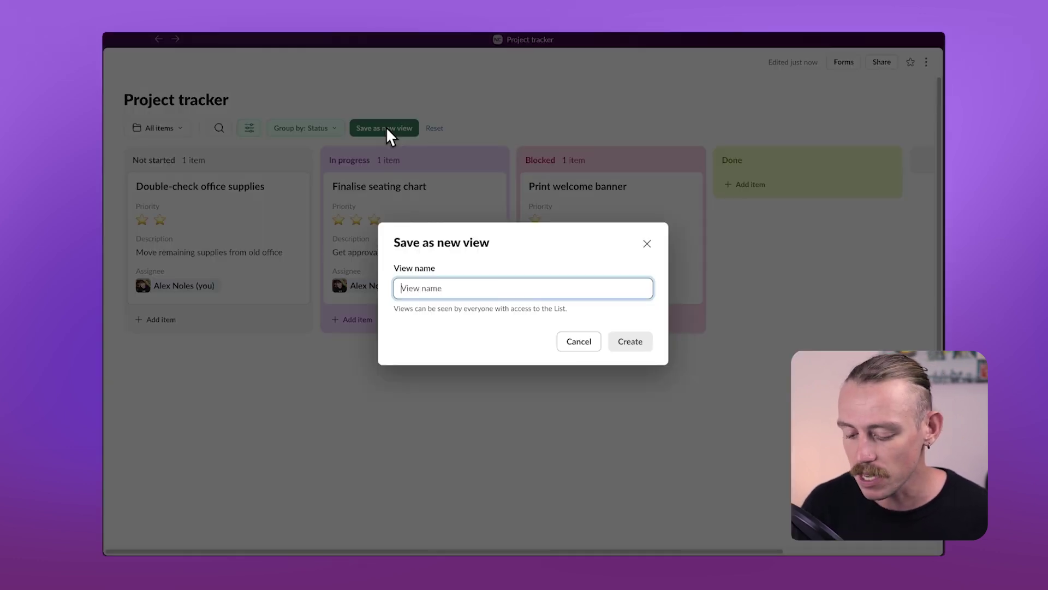
pyautogui.write('Board view')
pyautogui.press('Return')
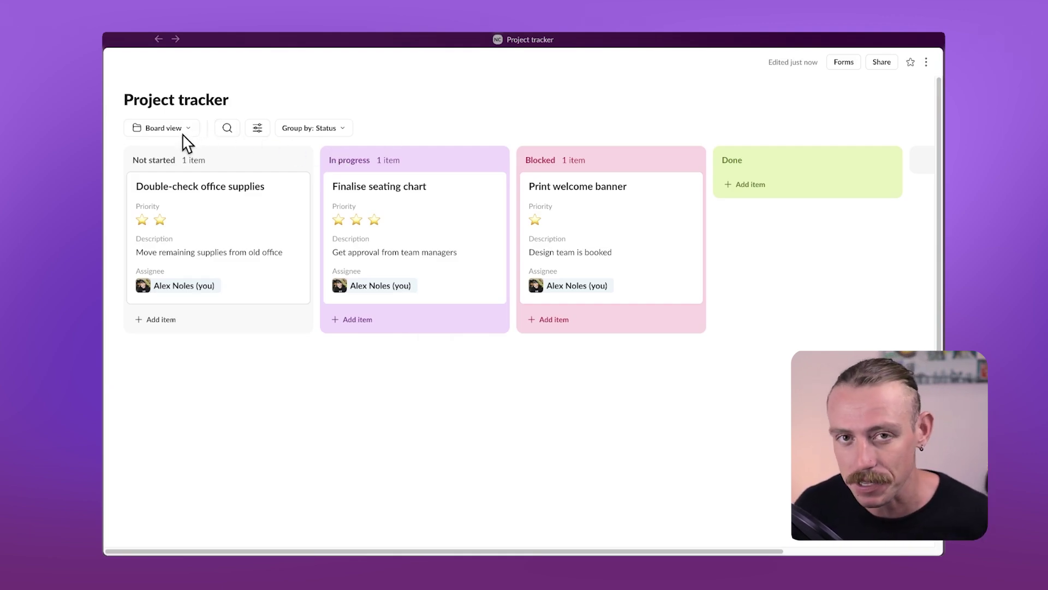
# Switch the list back to the All items view and check its sharing options without changing them.
pyautogui.click(182, 134)
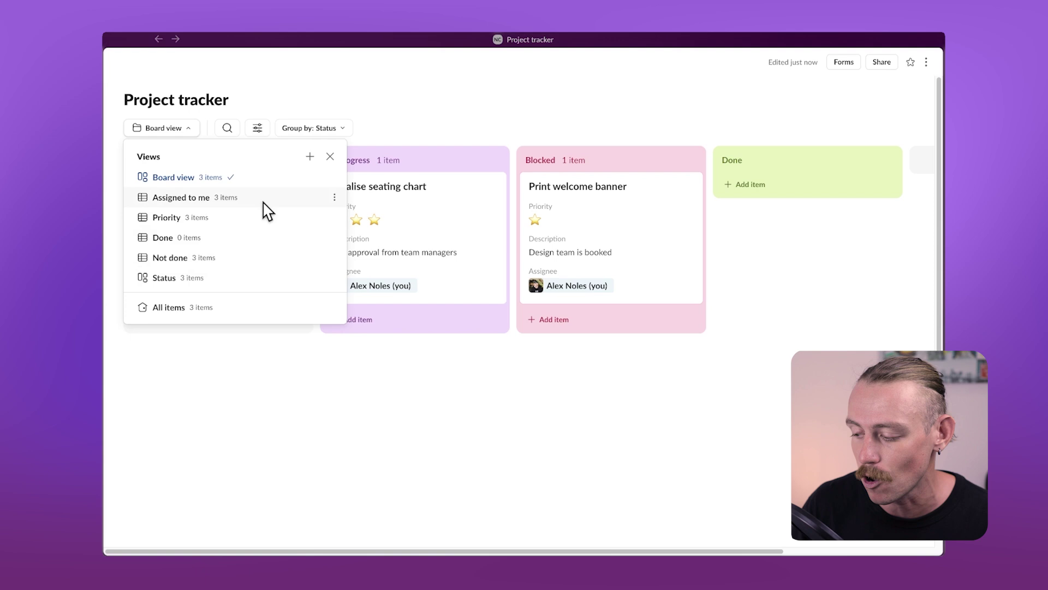
pyautogui.click(253, 321)
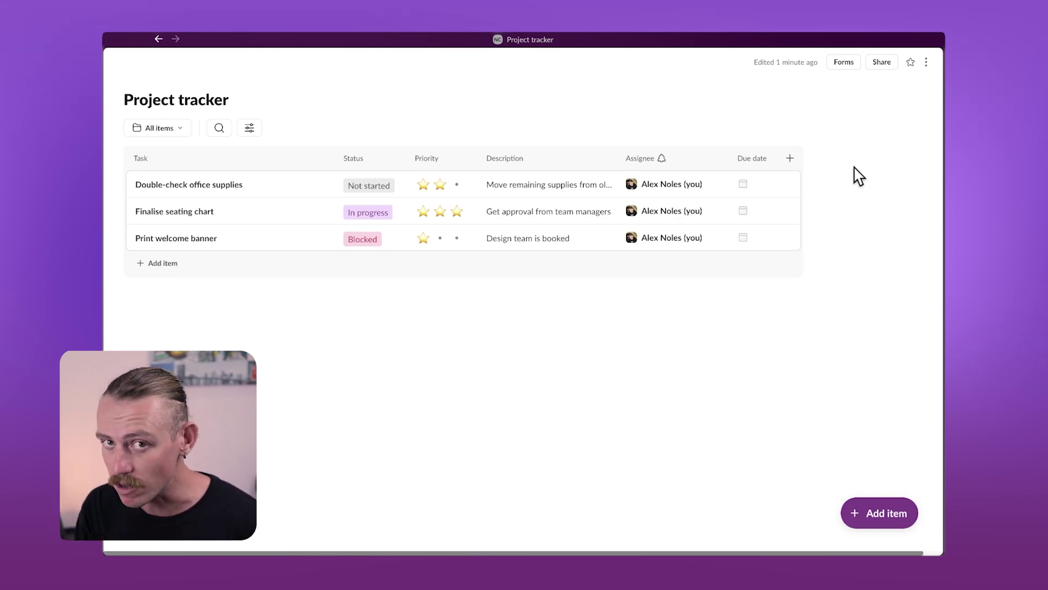
pyautogui.click(881, 62)
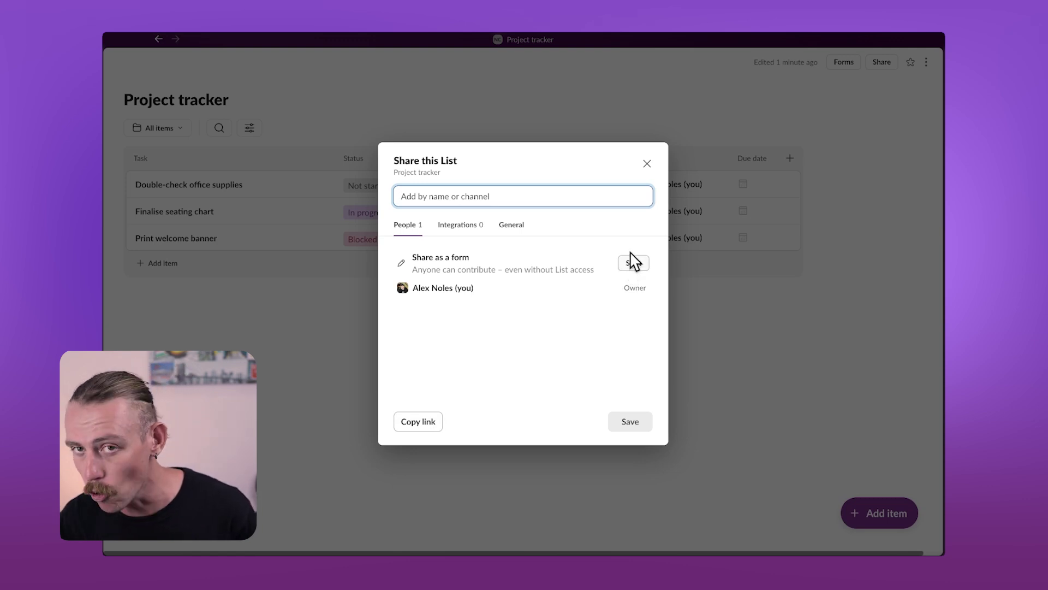
pyautogui.click(648, 164)
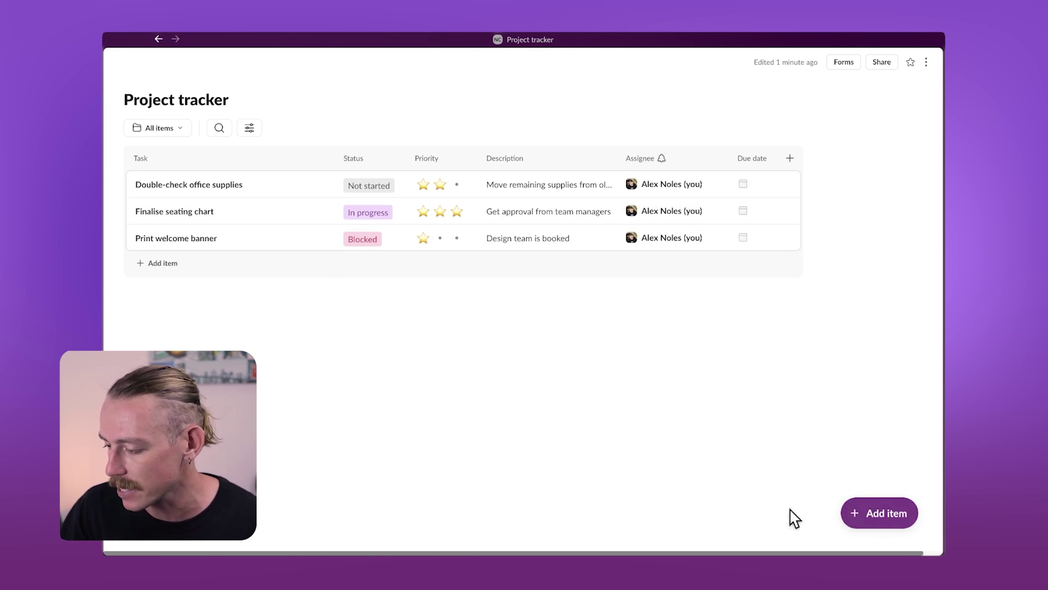
# Add a new item named "Project Proposal" to the end of the task table.
pyautogui.click(163, 264)
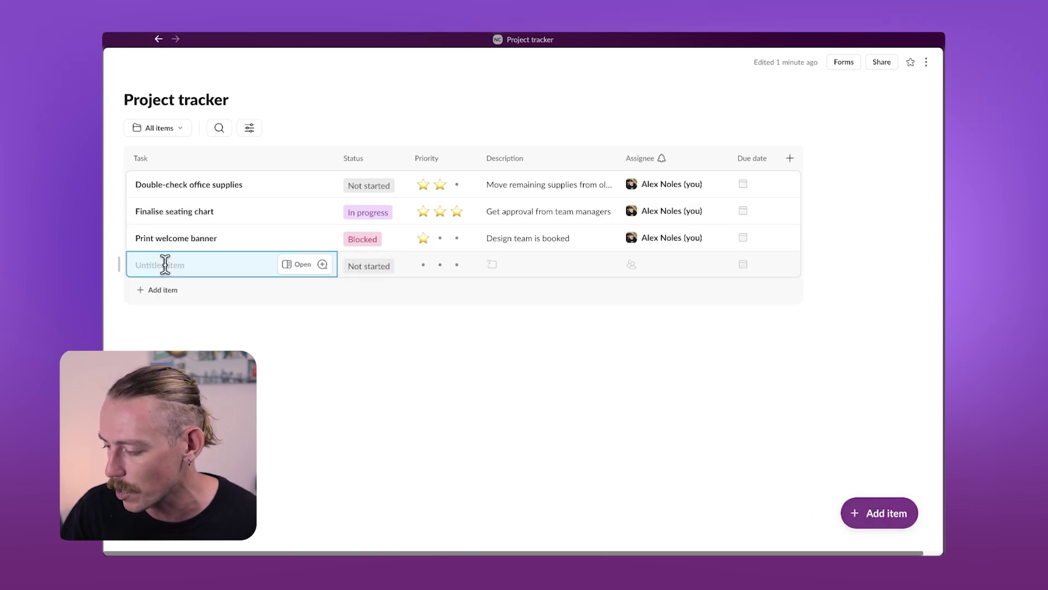
pyautogui.write('Pr')
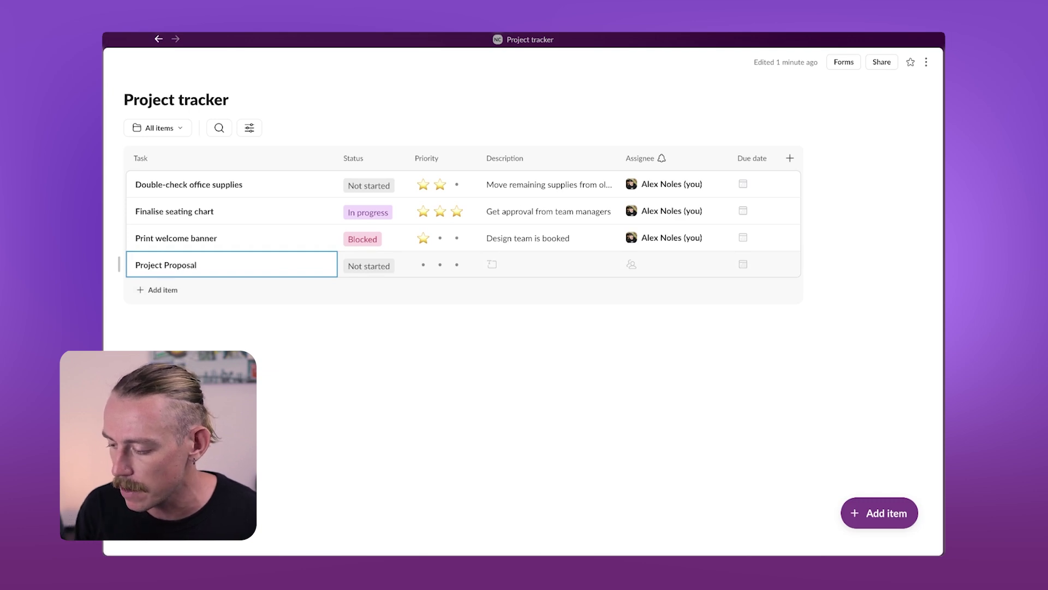
pyautogui.write('oject Proposal')
pyautogui.press('Return')
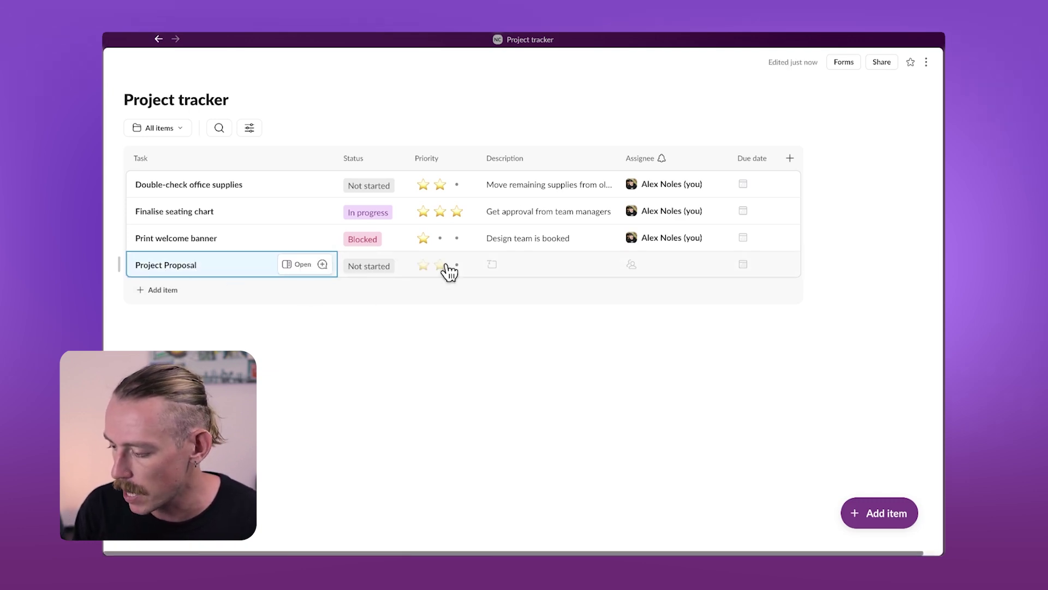
# Assign the Project Proposal item to a colleague who is not in the list and rate its priority three stars.
pyautogui.click(647, 273)
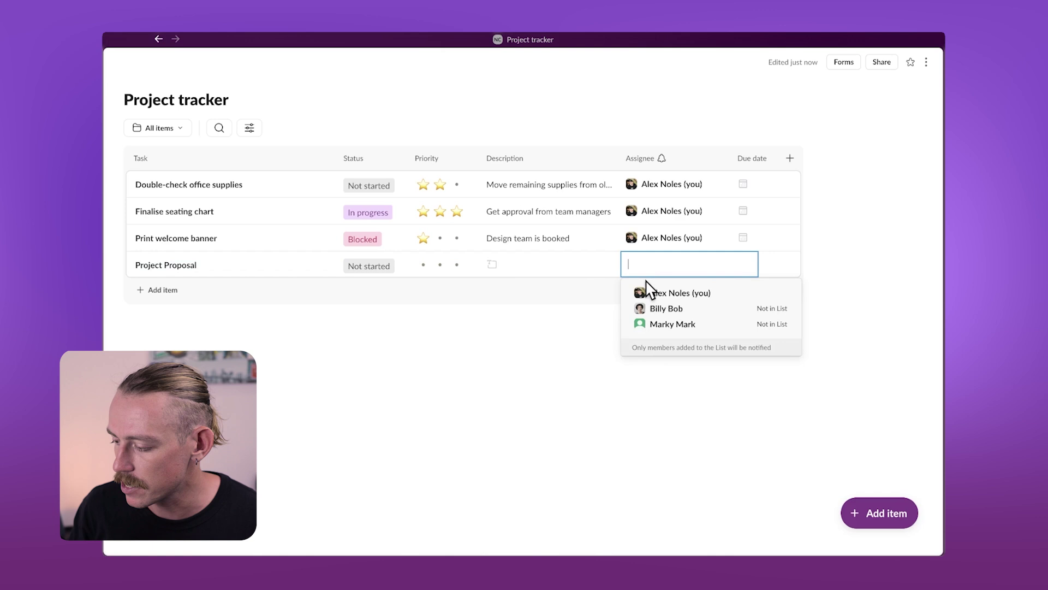
pyautogui.click(666, 309)
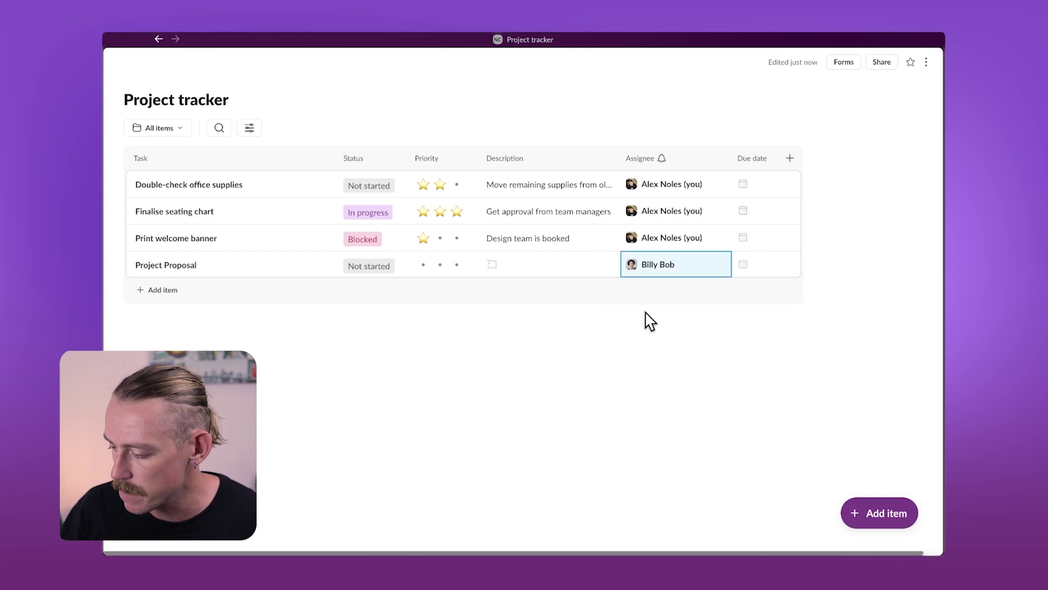
pyautogui.click(457, 266)
# Enter "Prepare and Deliver PP" as the description of the Project Proposal item.
pyautogui.click(503, 264)
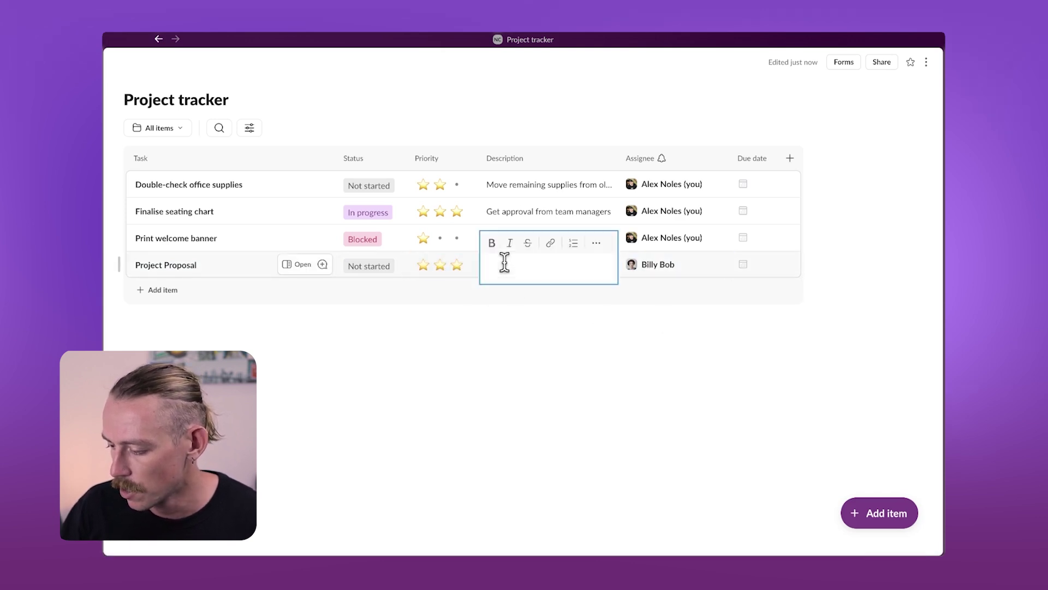
pyautogui.write('Prepare and Deliver PP')
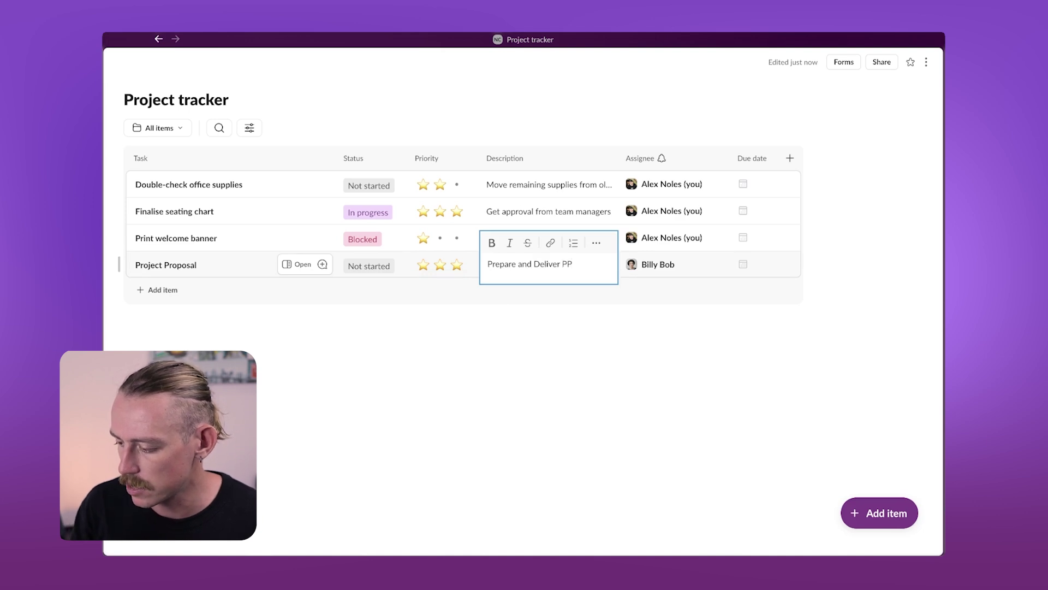
pyautogui.press('Escape')
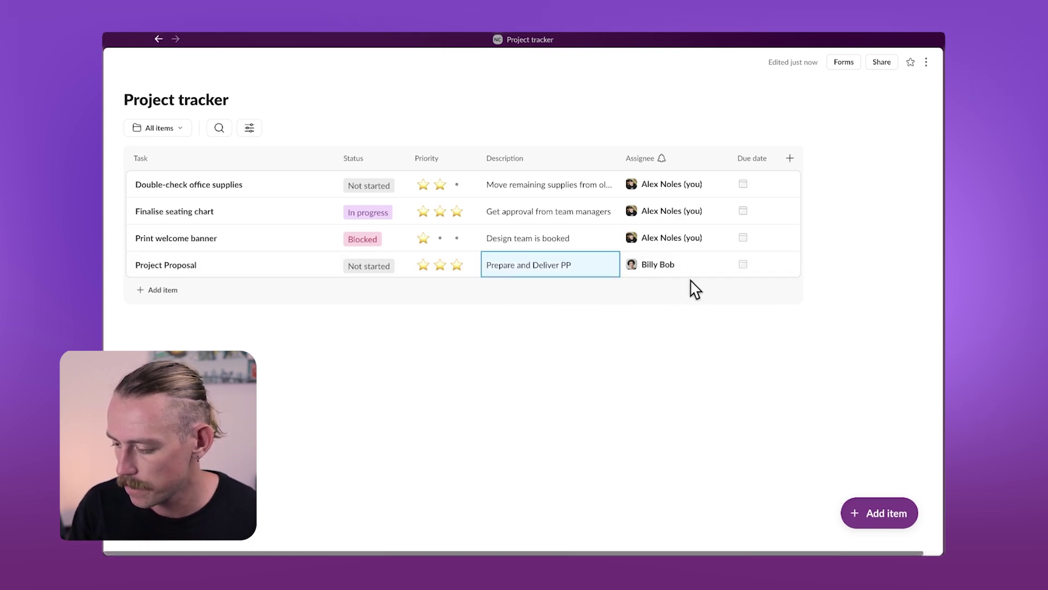
# Set the Project Proposal item's due date to 25/11/2024.
pyautogui.click(754, 264)
pyautogui.click(764, 442)
pyautogui.press('Escape')
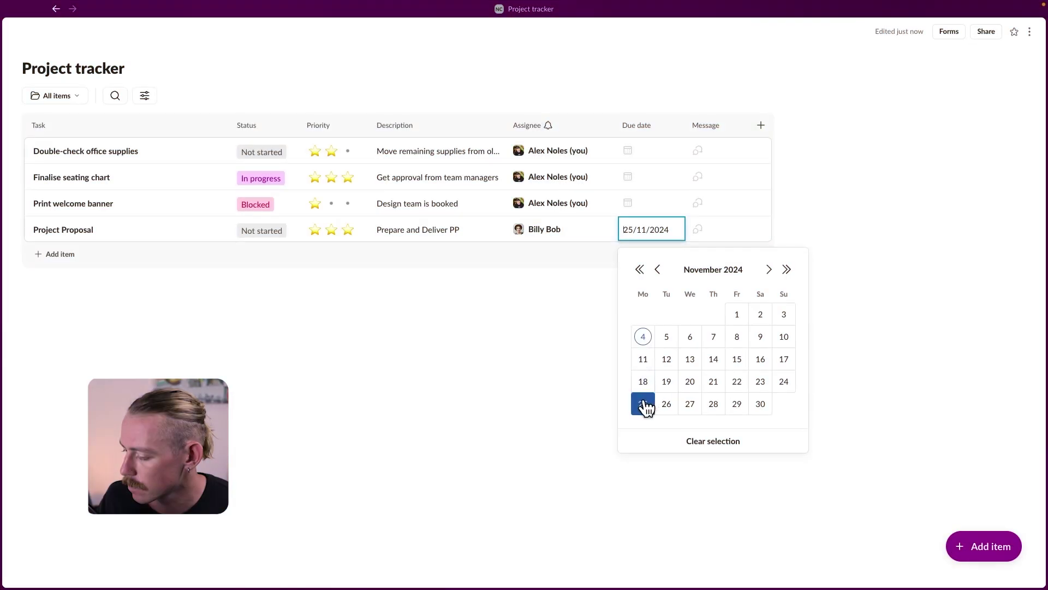
pyautogui.click(644, 405)
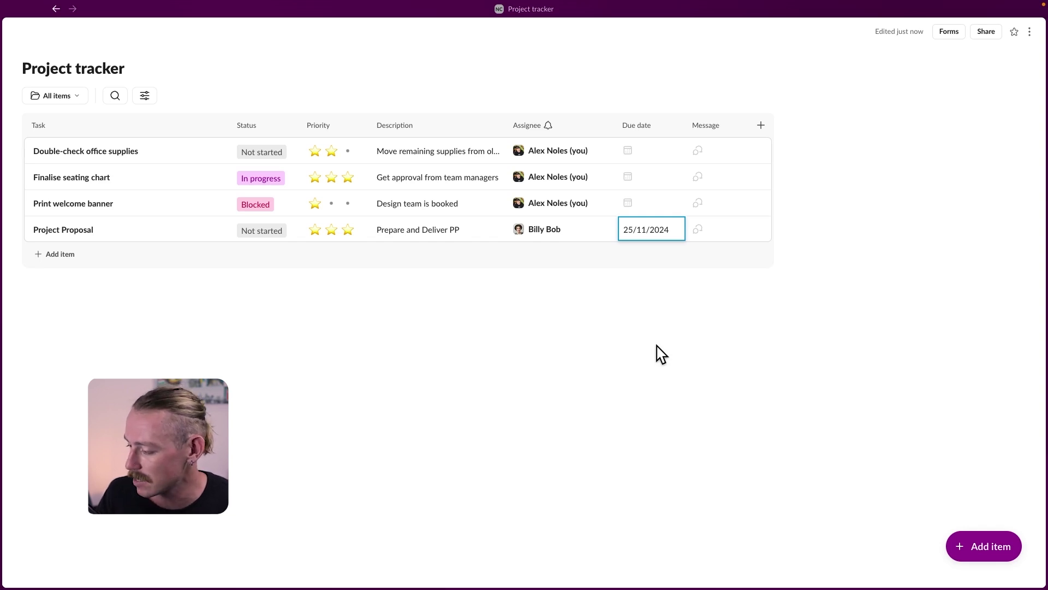
# Add a new field named "Files" with the Files field type to the task table.
pyautogui.click(760, 126)
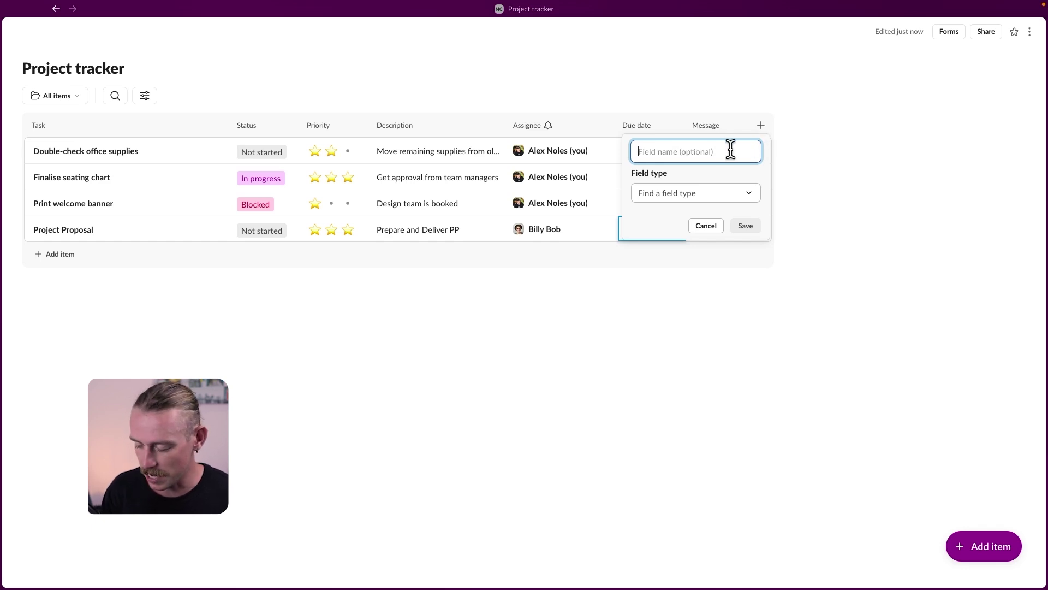
pyautogui.write('Files')
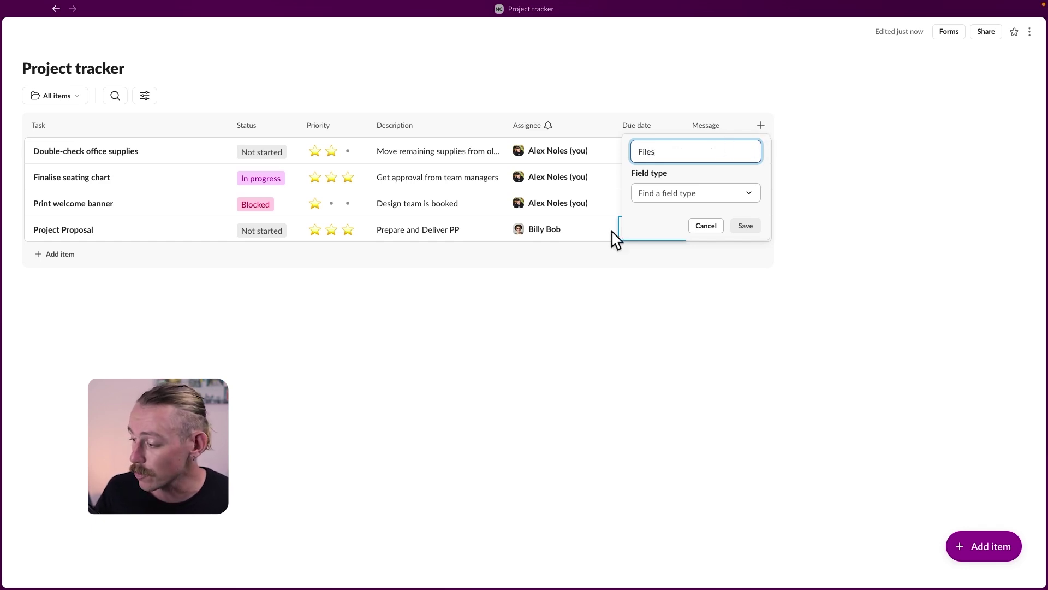
pyautogui.click(751, 199)
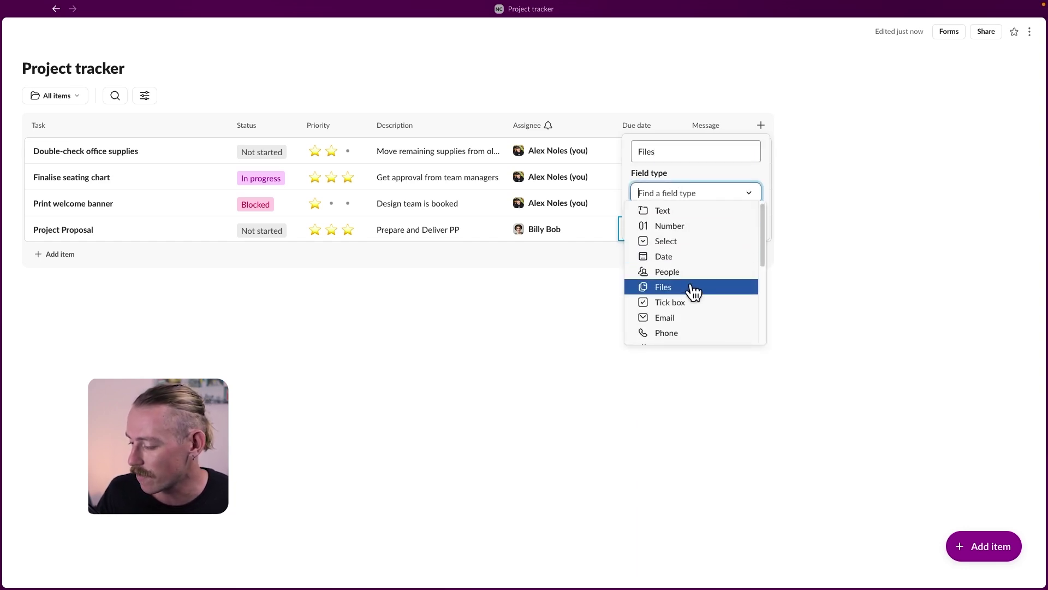
pyautogui.click(693, 289)
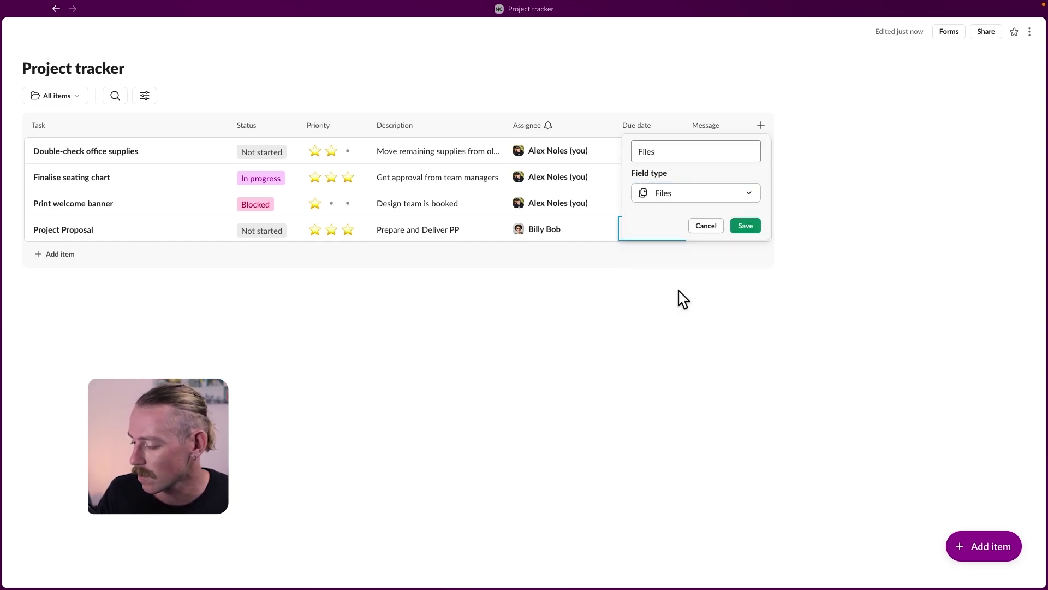
pyautogui.click(746, 227)
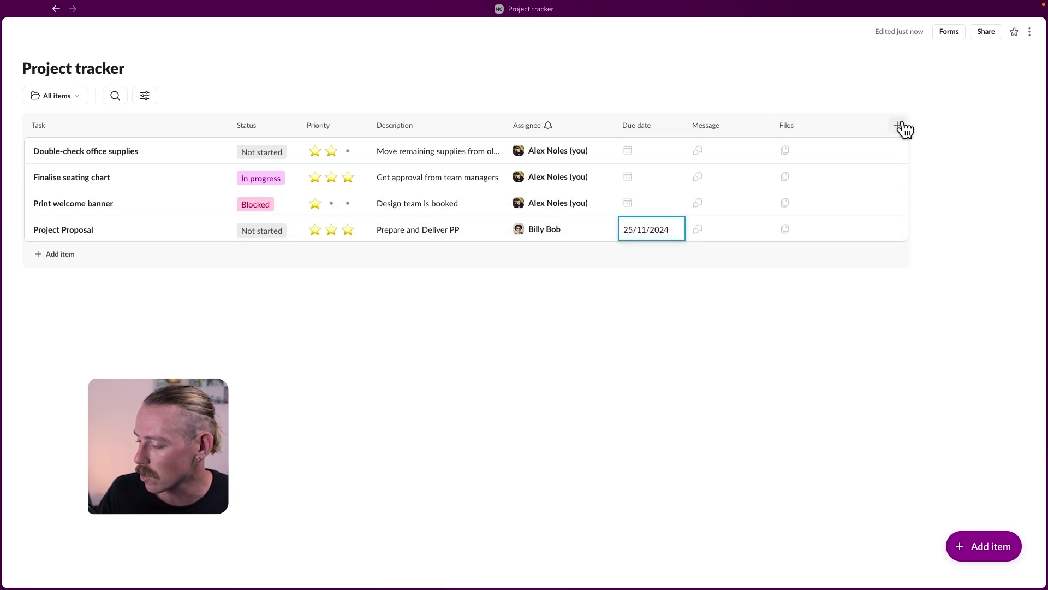
pyautogui.click(899, 126)
pyautogui.click(877, 192)
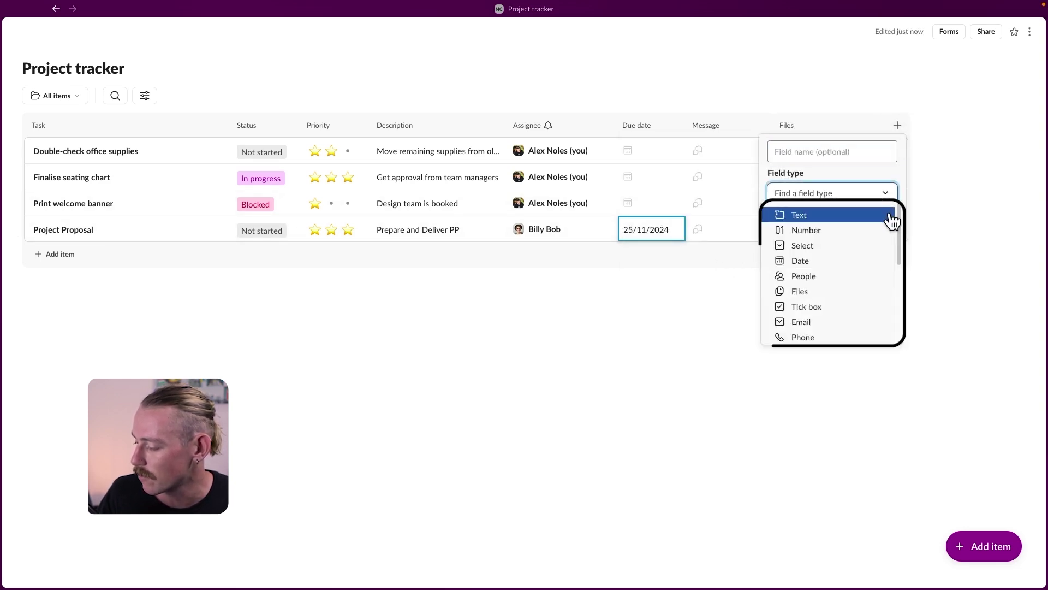
pyautogui.scroll(-2, 870, 260)
pyautogui.scroll(-2, 819, 289)
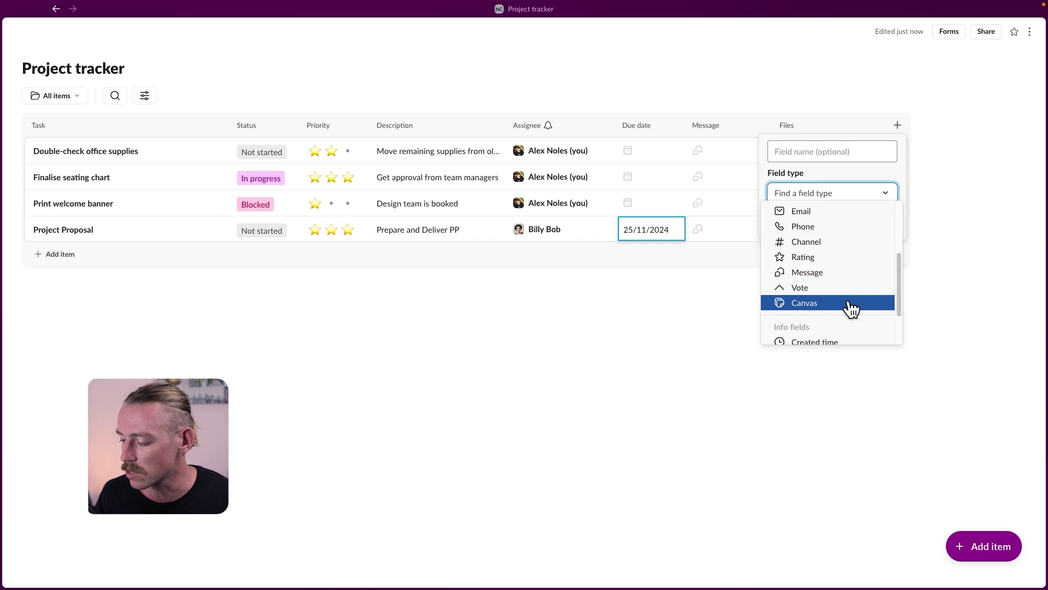
pyautogui.press('Escape')
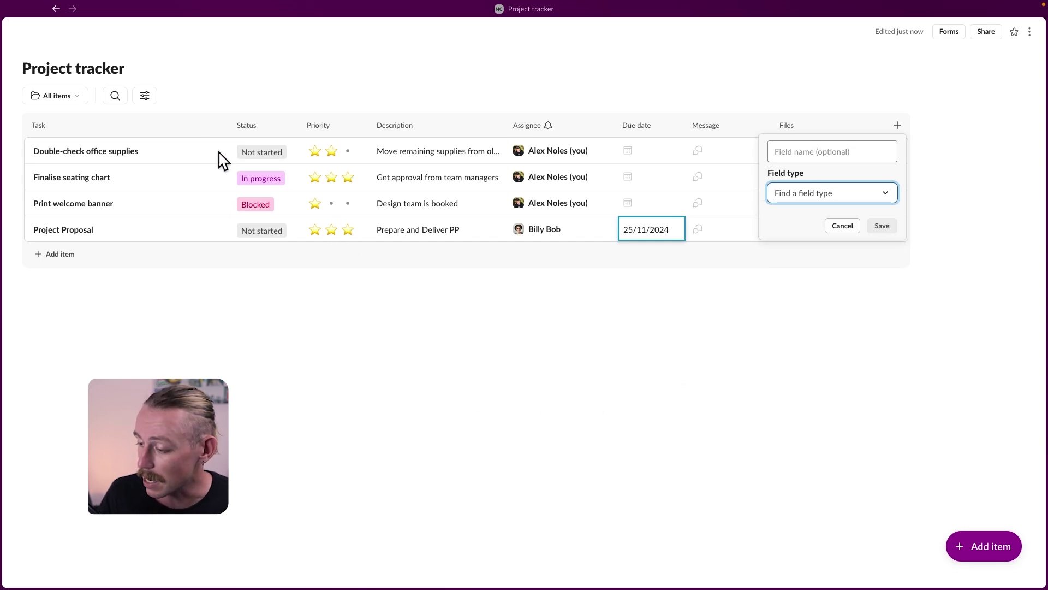
# Filter the list by Status to include only In progress or Done items.
pyautogui.click(146, 96)
pyautogui.click(145, 96)
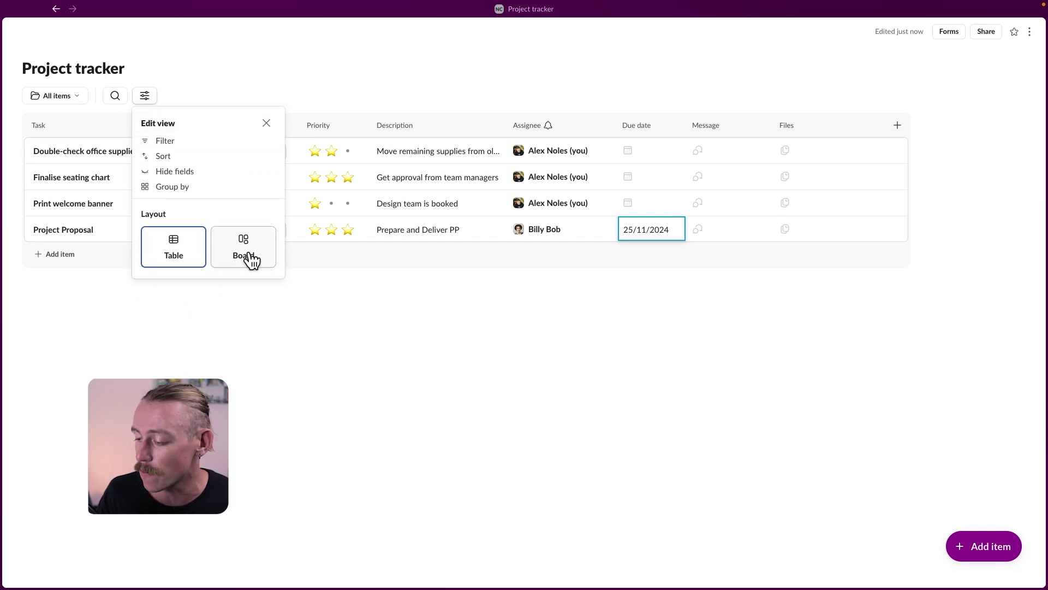
pyautogui.click(165, 141)
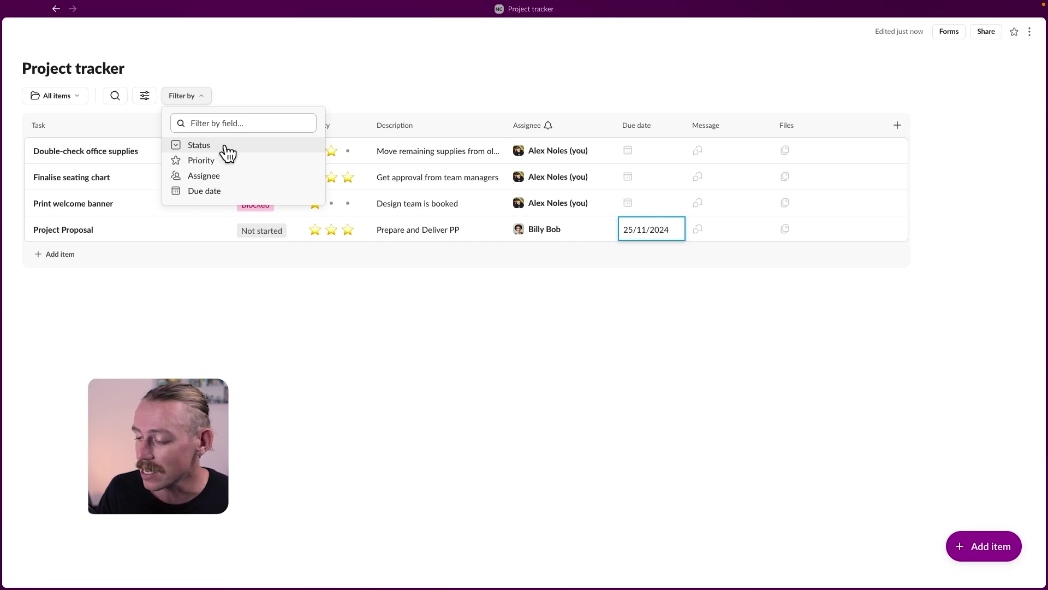
pyautogui.click(228, 154)
pyautogui.click(175, 158)
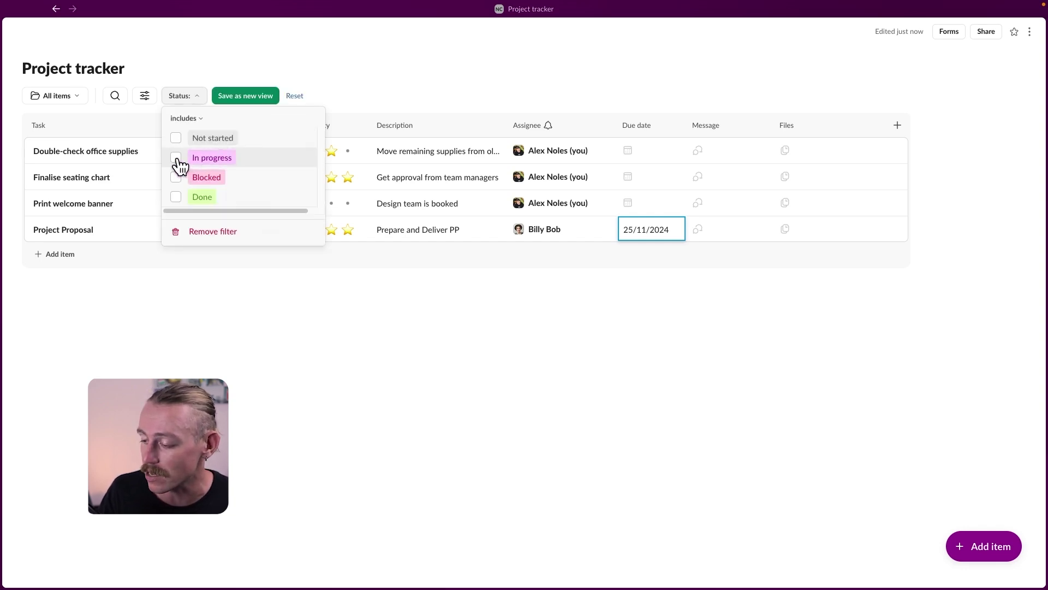
pyautogui.click(176, 196)
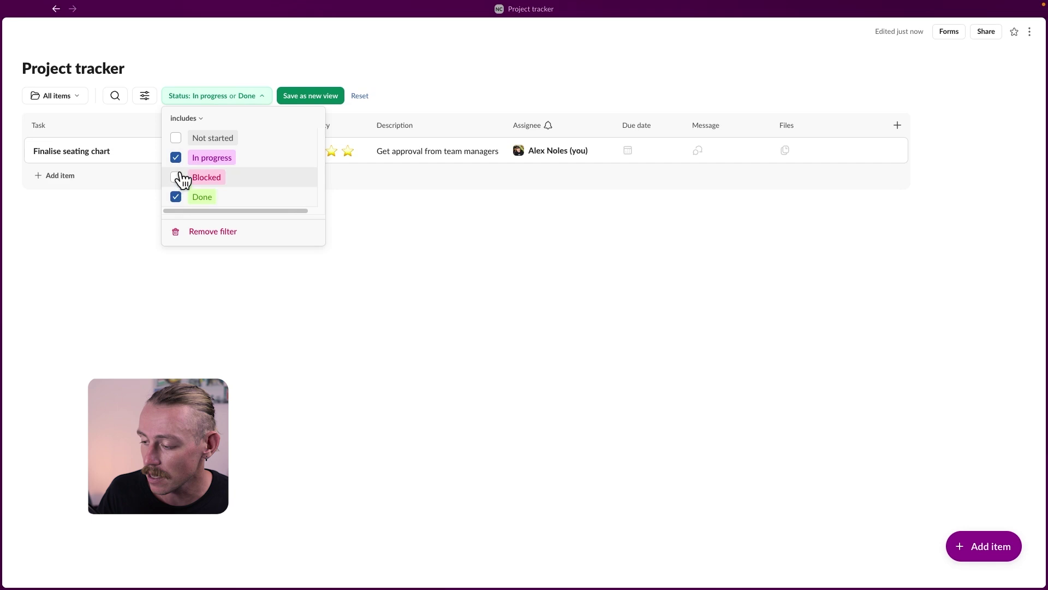
# Clear the In progress and Done selections from the Status filter and leave the filter.
pyautogui.click(176, 157)
pyautogui.click(175, 196)
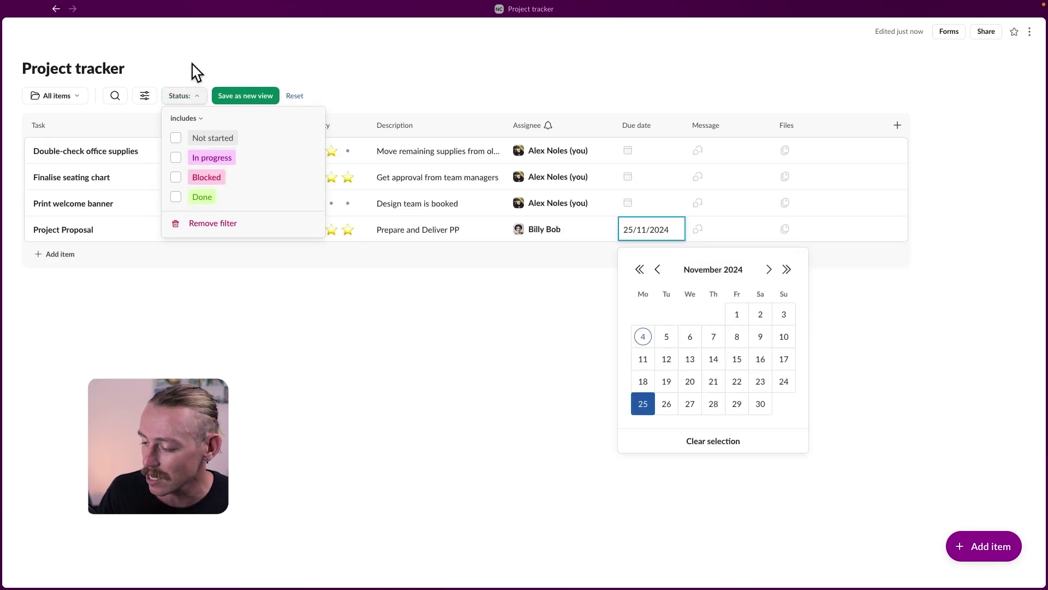
pyautogui.click(145, 101)
# Sort the list by Due date in ascending order.
pyautogui.click(145, 99)
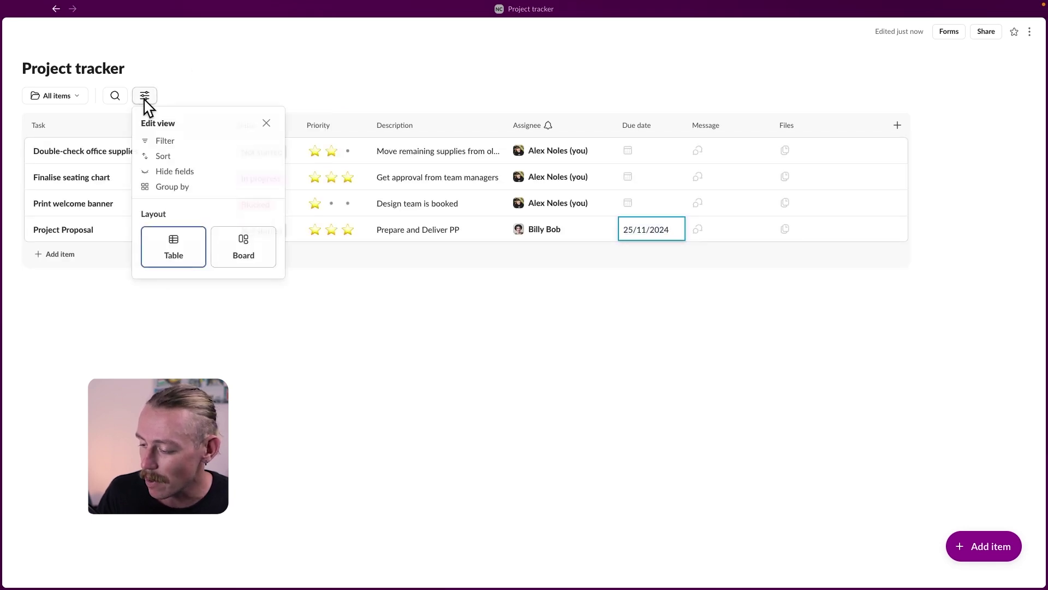
pyautogui.click(173, 157)
pyautogui.click(243, 223)
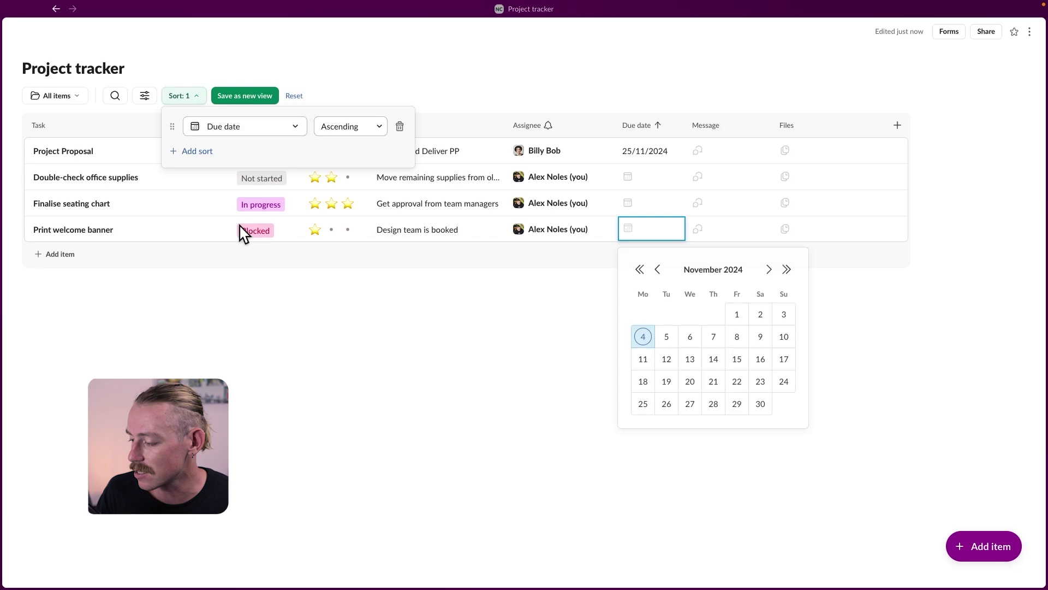
pyautogui.click(404, 299)
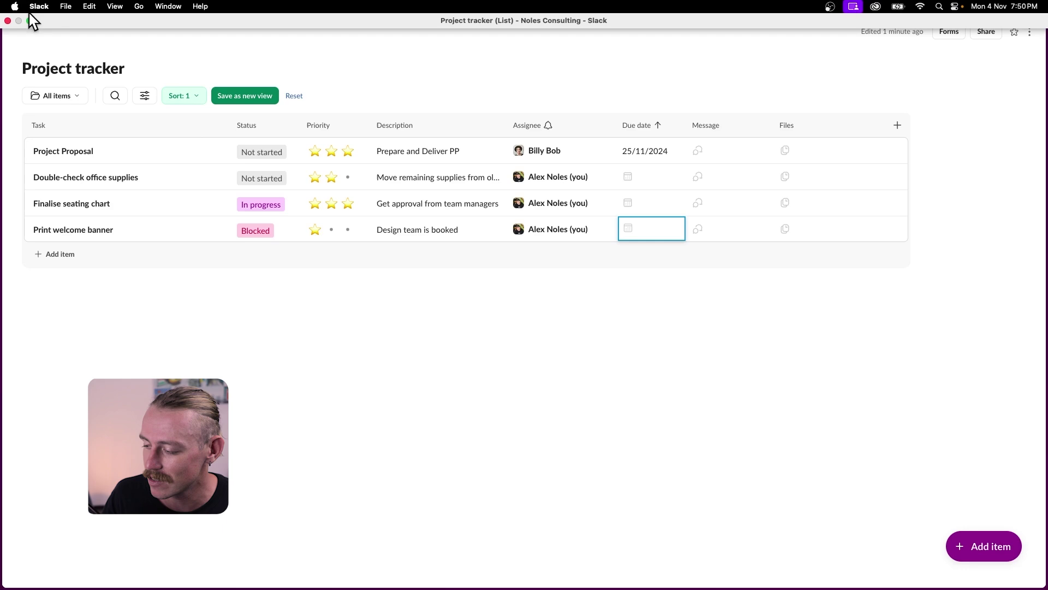
# Close the Project tracker list window and star the list in the Lists overview.
pyautogui.click(8, 21)
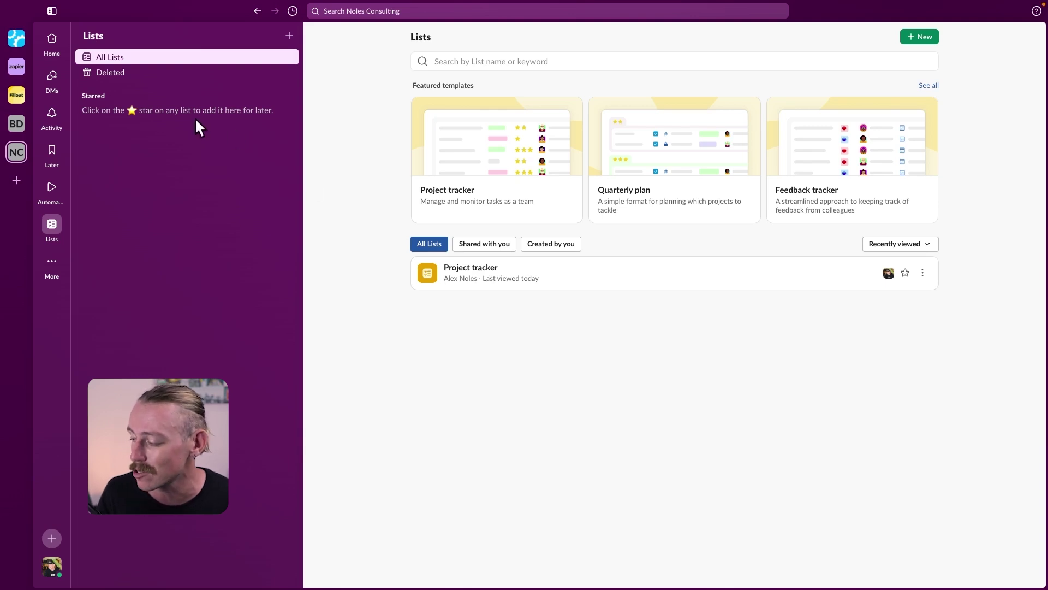
pyautogui.click(905, 272)
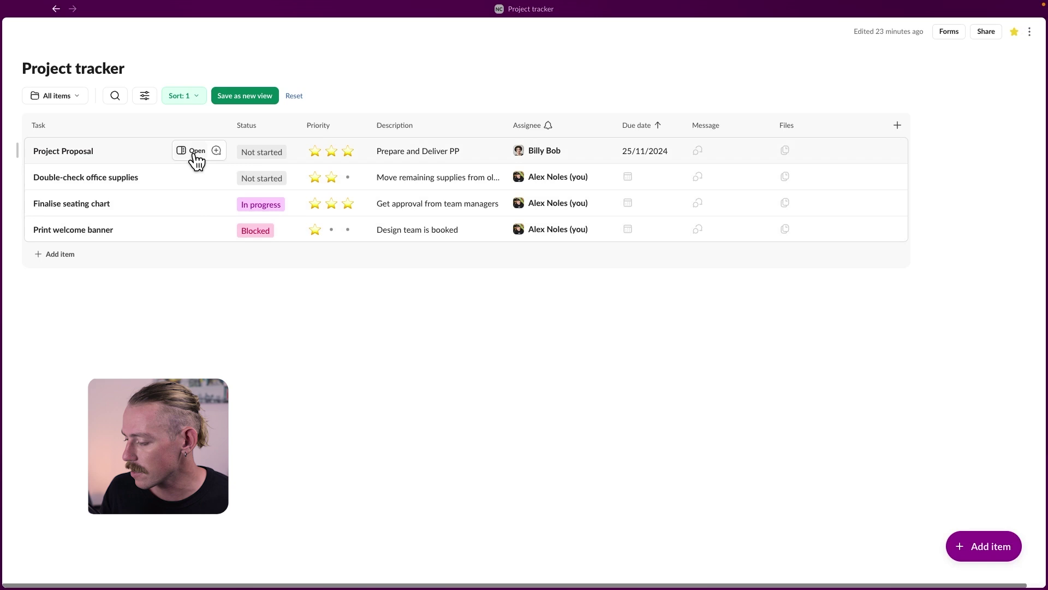
# Post the comment "Hey, ETA?" in the Project Proposal item's thread.
pyautogui.click(219, 152)
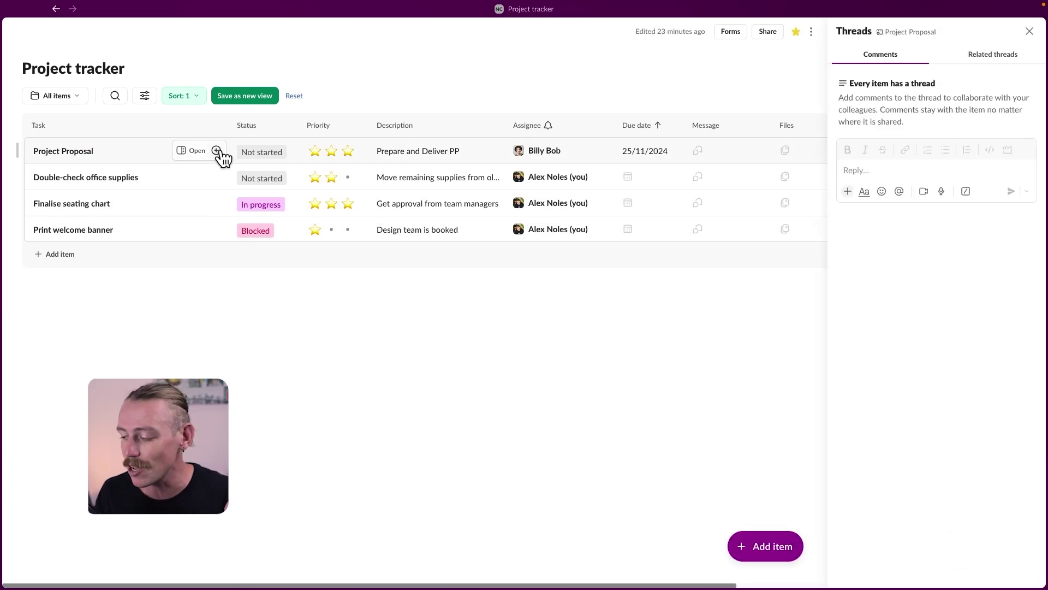
pyautogui.click(869, 172)
pyautogui.write('He')
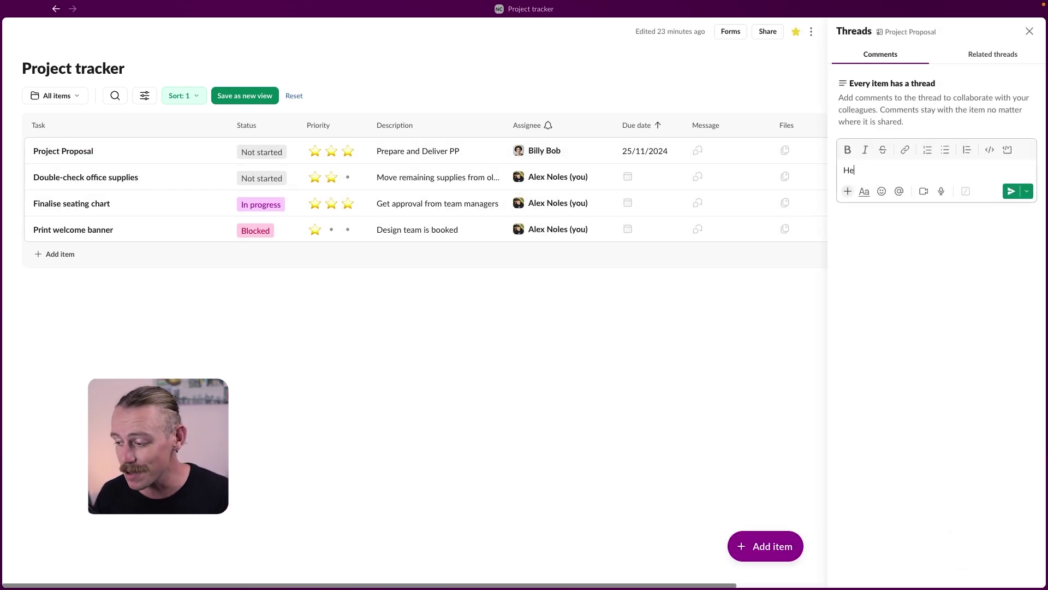
pyautogui.write('y, ETA')
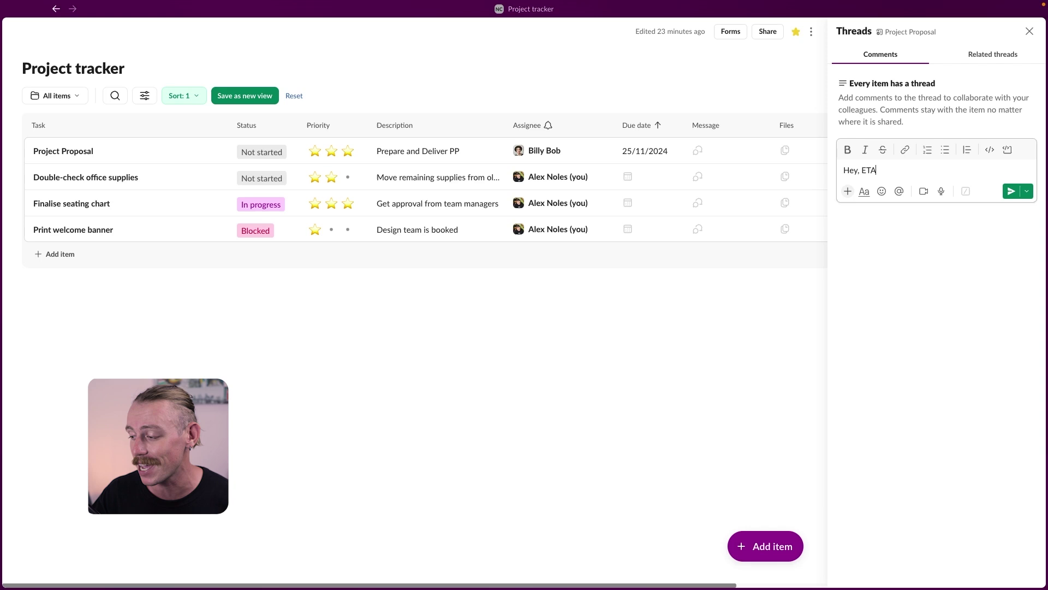
pyautogui.write('?')
pyautogui.press('Return')
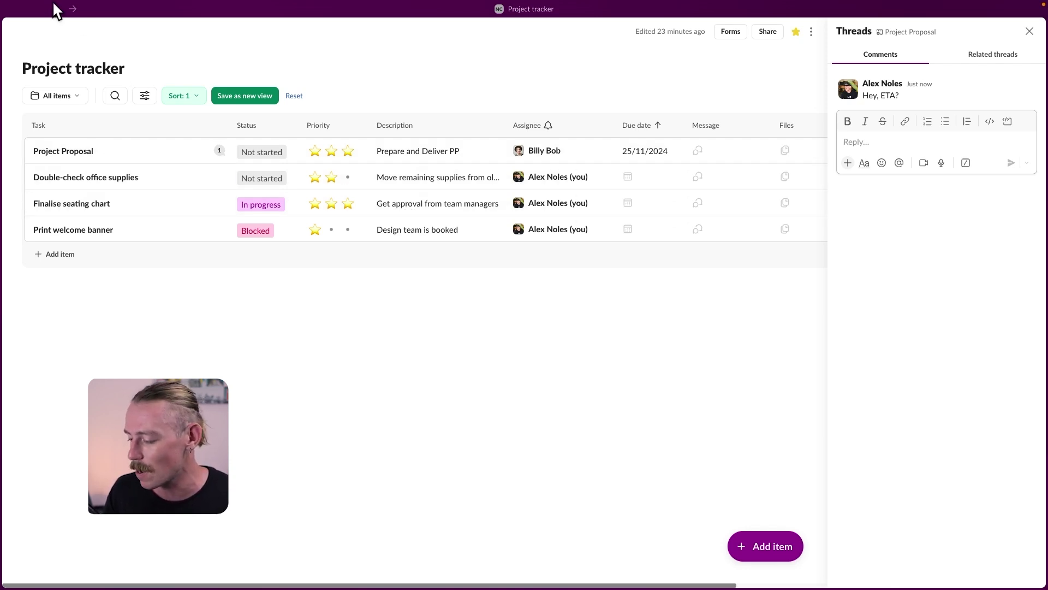
# Close the list window and go to the direct message conversation with the colleague, dismissing the deleted item's pane.
pyautogui.moveTo(39, 10)
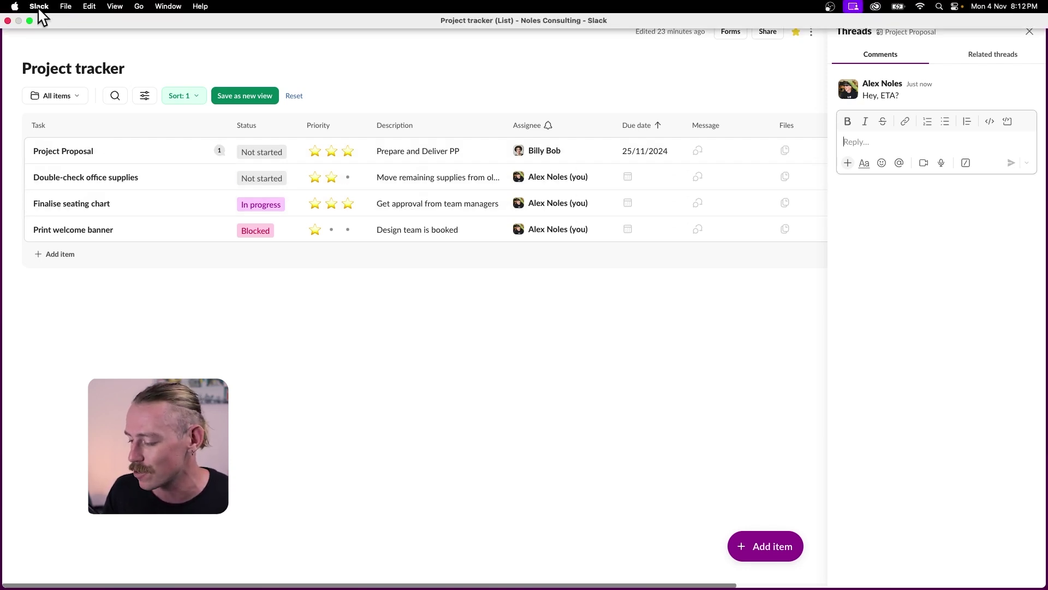
pyautogui.click(7, 20)
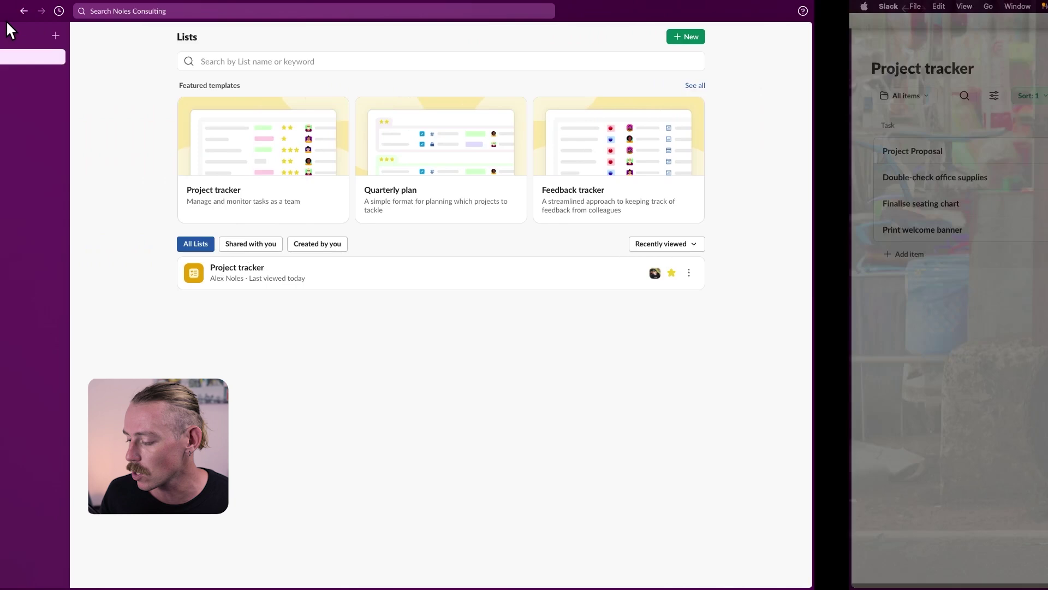
pyautogui.click(55, 53)
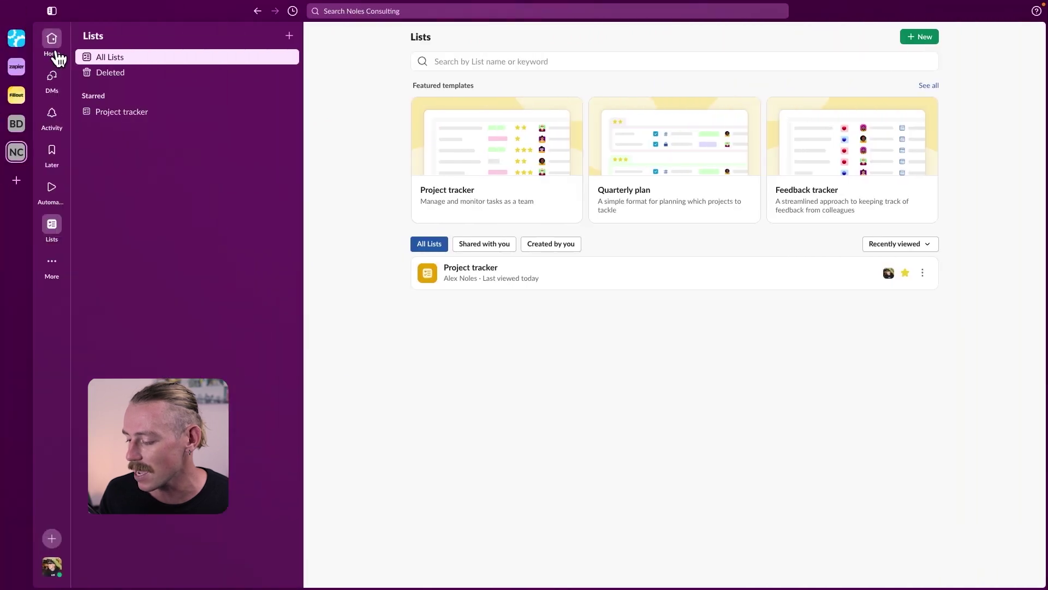
pyautogui.moveTo(59, 73)
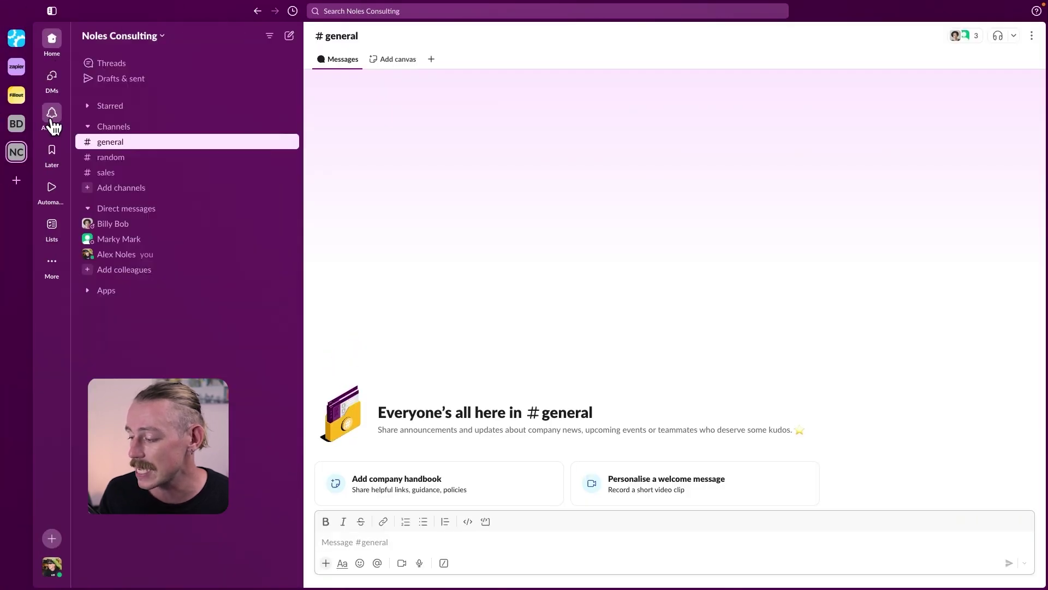
pyautogui.click(52, 225)
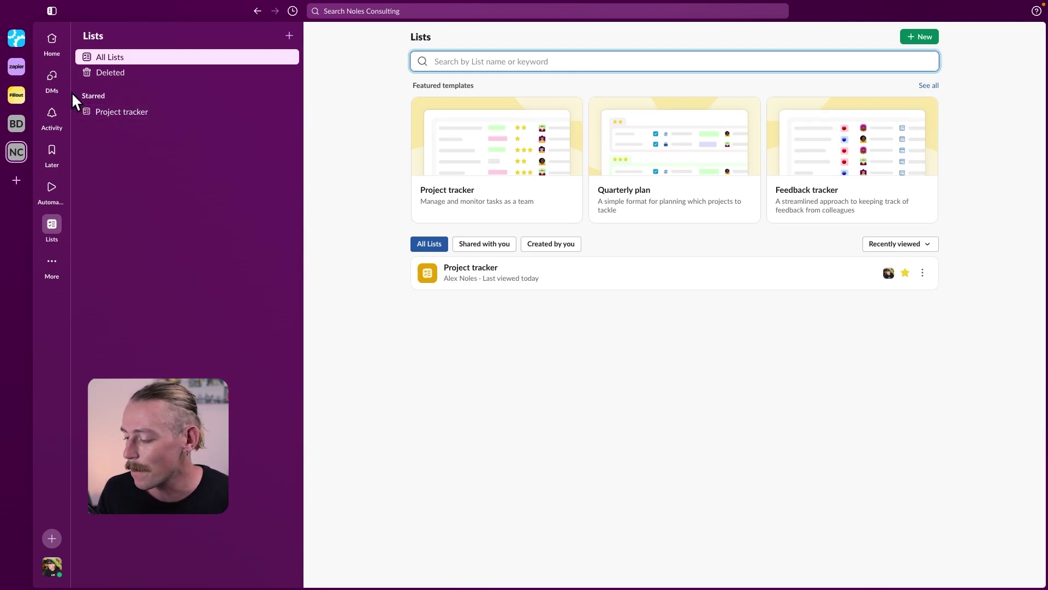
pyautogui.click(53, 82)
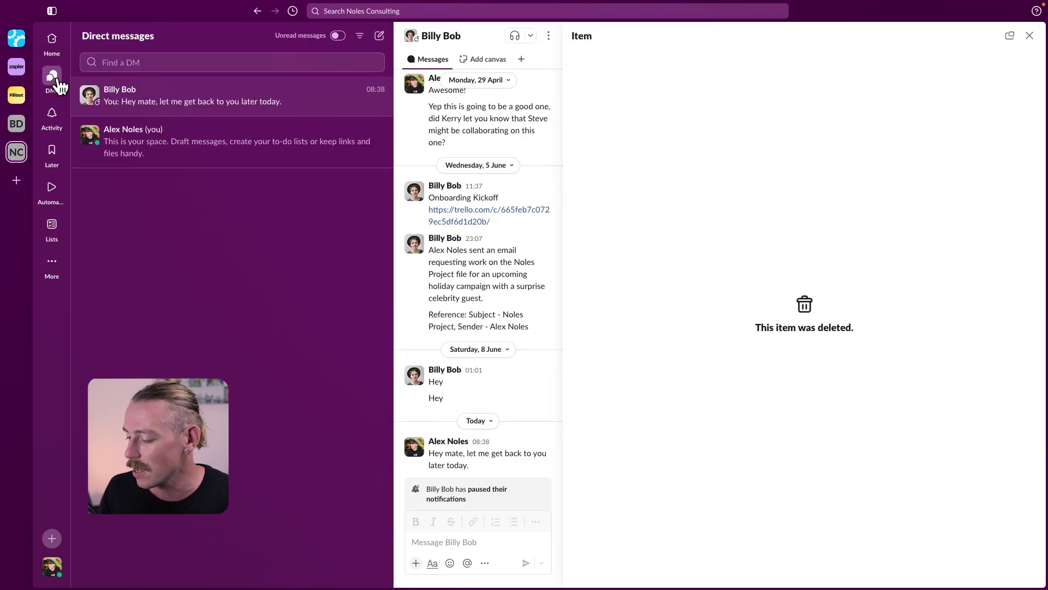
pyautogui.click(1030, 36)
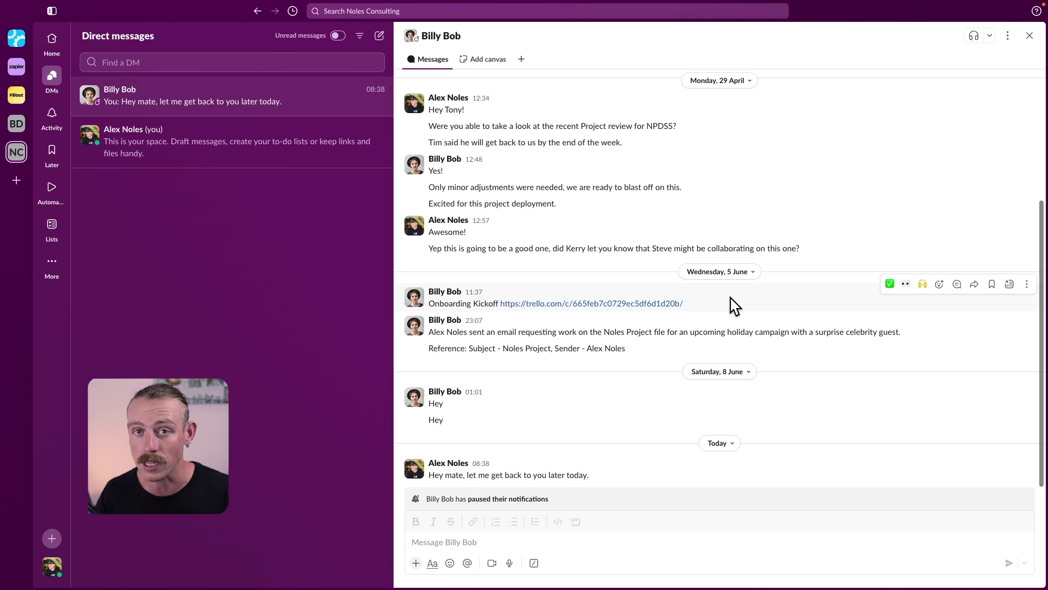
# Add the colleague's "Onboarding Kickoff" message to the Project tracker list and rate the new item's priority two stars.
pyautogui.click(1009, 285)
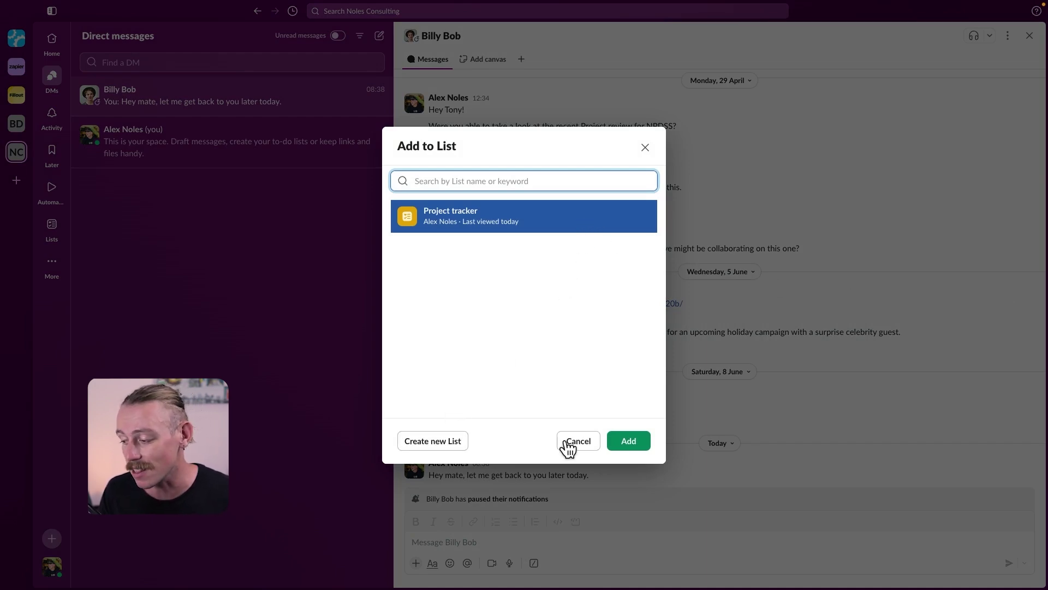
pyautogui.click(649, 443)
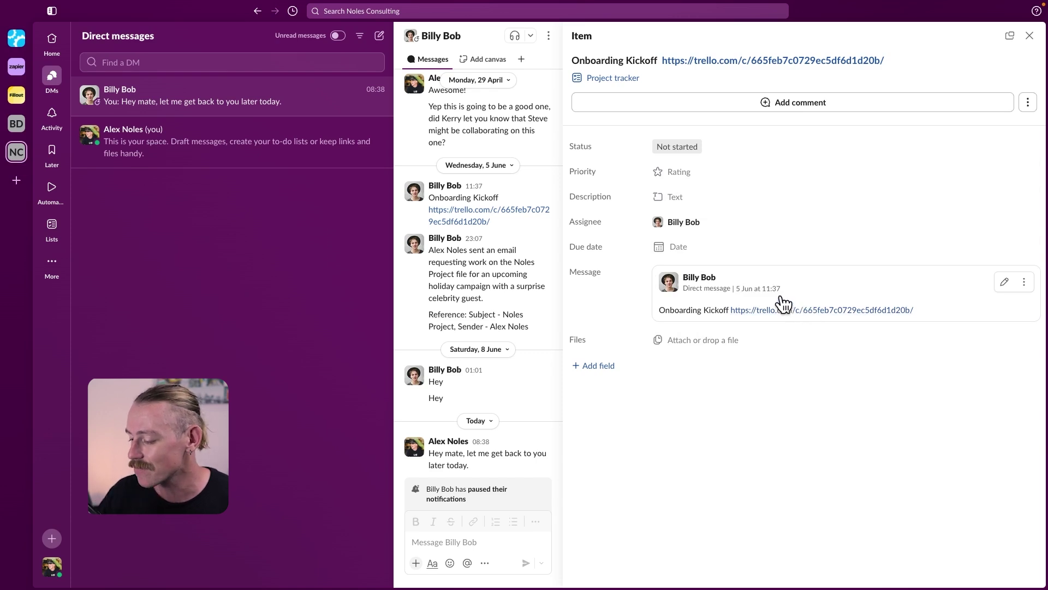
pyautogui.click(680, 179)
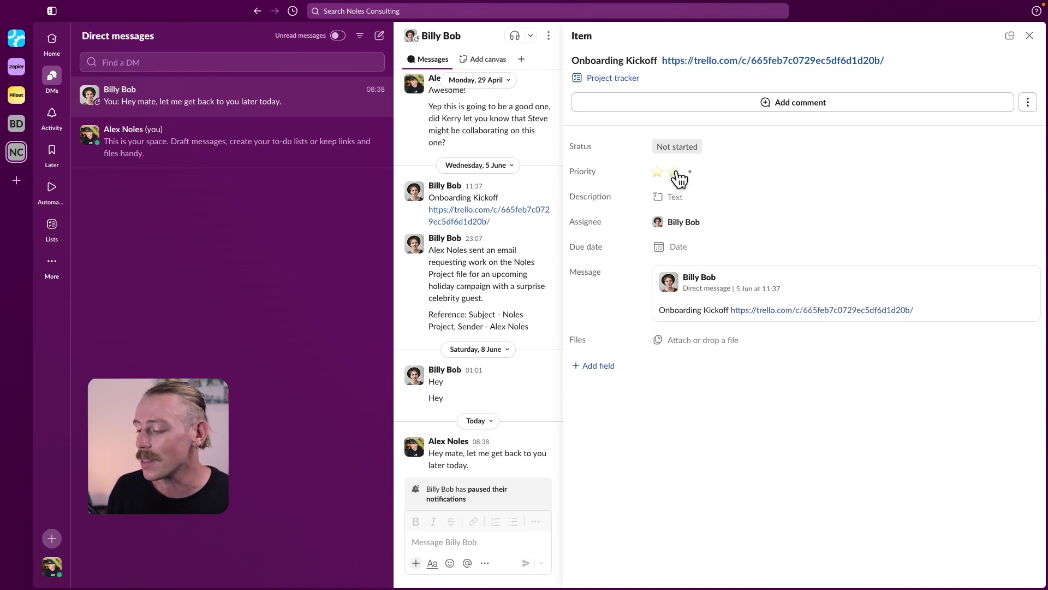
pyautogui.click(676, 173)
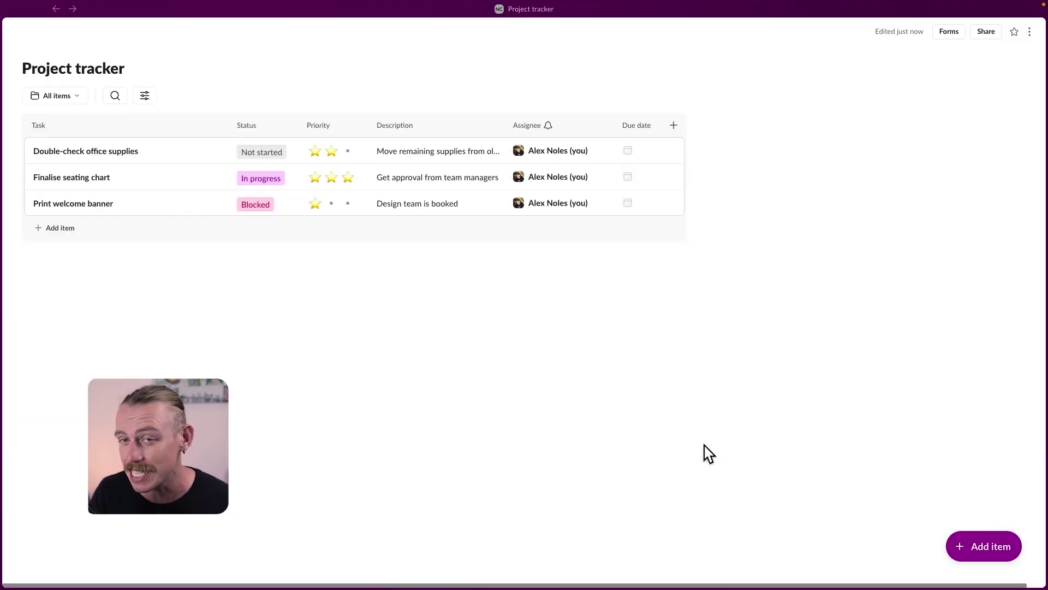
# Rename the new list created from the Project tracker template as "Client 1".
pyautogui.hotkey('ctrl', 'a')
pyautogui.write('Client ')
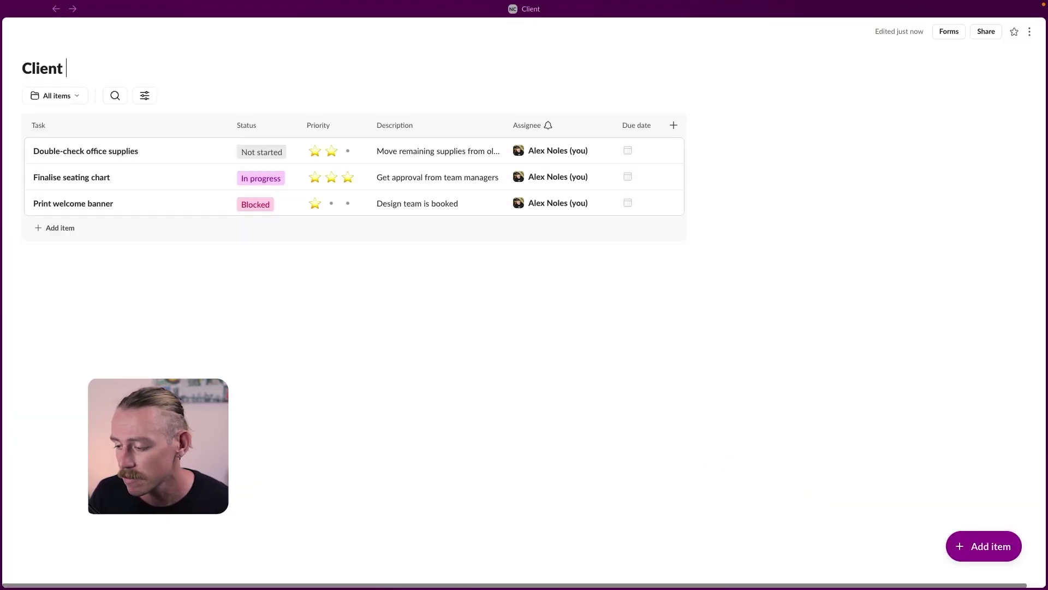
pyautogui.write('1')
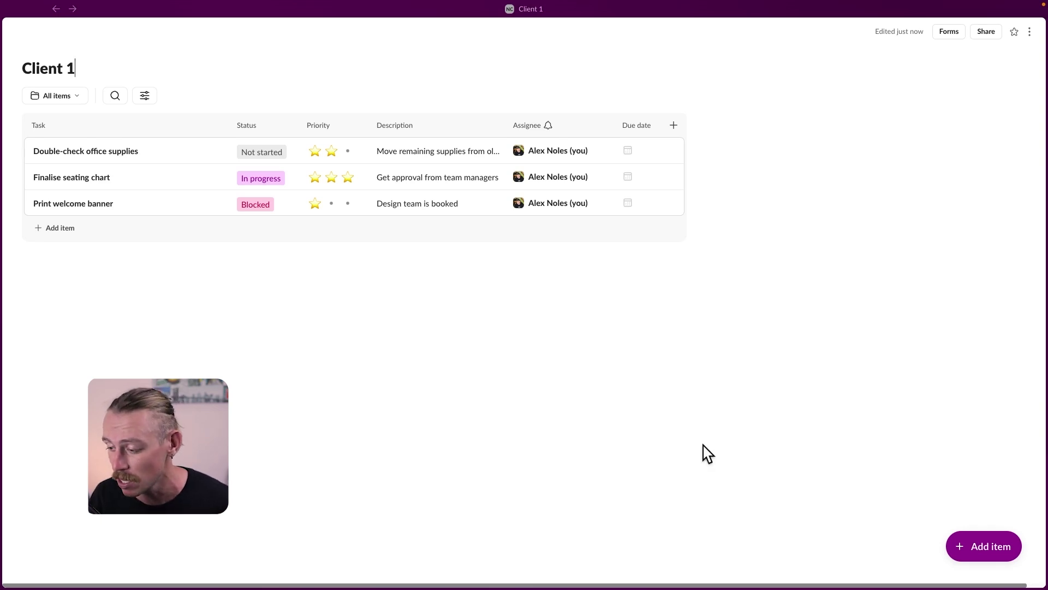
# Rename the "Client 1" list as "master tracker".
pyautogui.hotkey('ctrl', 'a')
pyautogui.write('master')
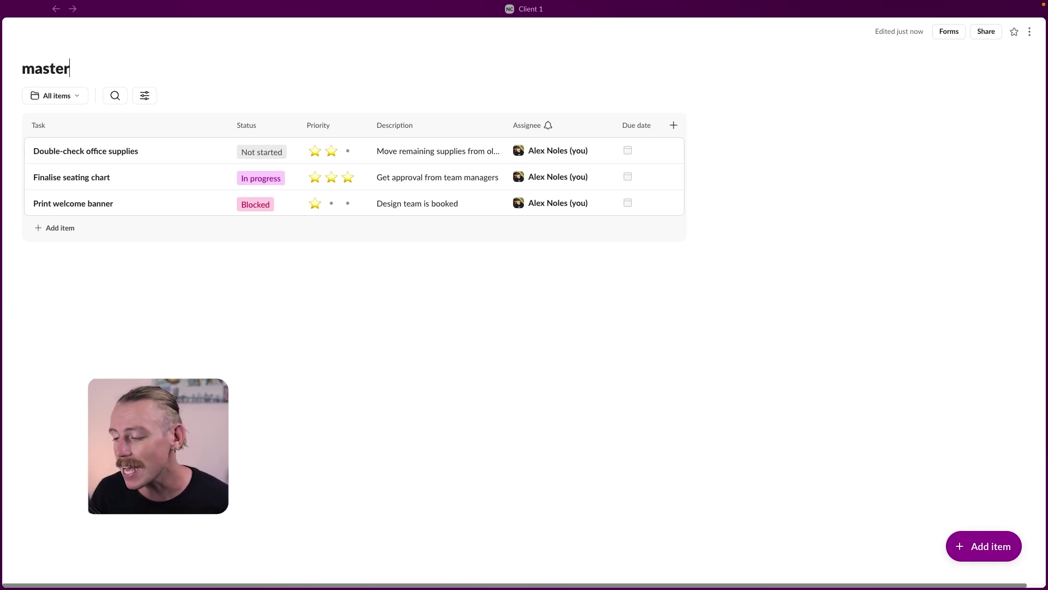
pyautogui.write(' tracker')
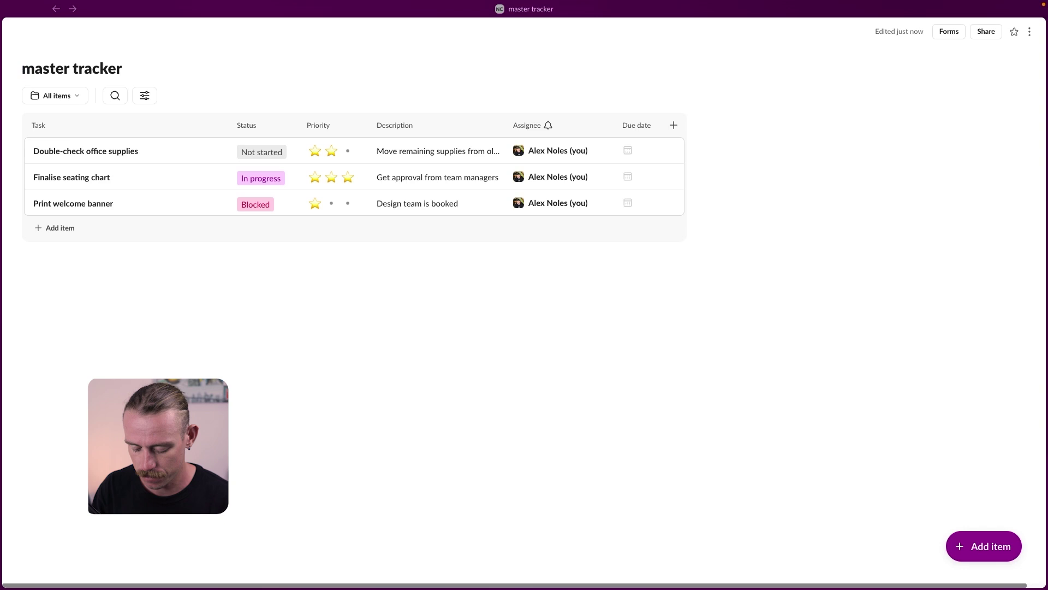
# Check which fields the master tracker list can be filtered by, dismiss the filter without applying one and close the list window.
pyautogui.click(145, 97)
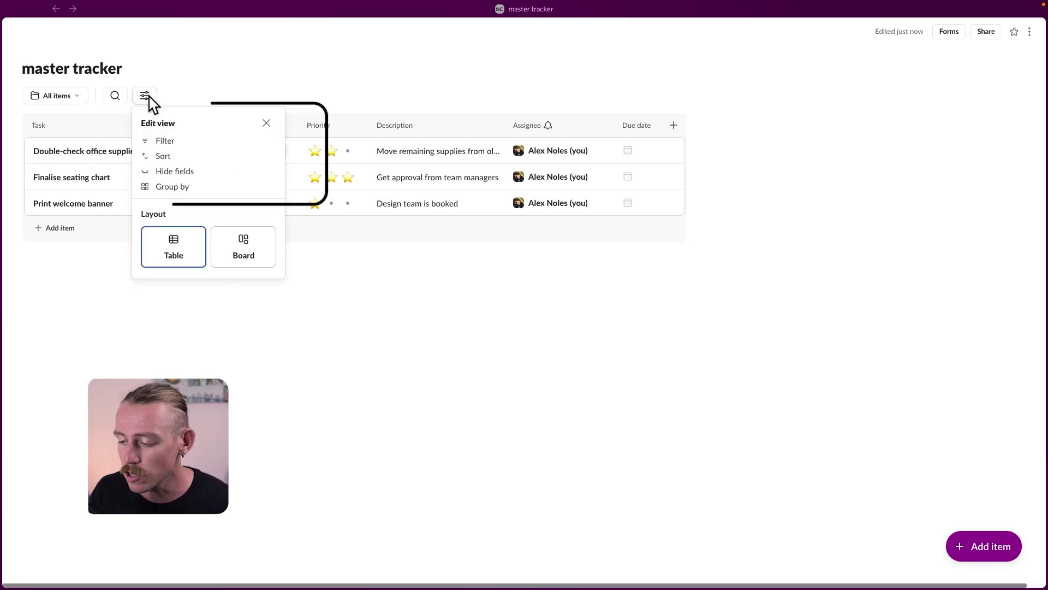
pyautogui.click(166, 142)
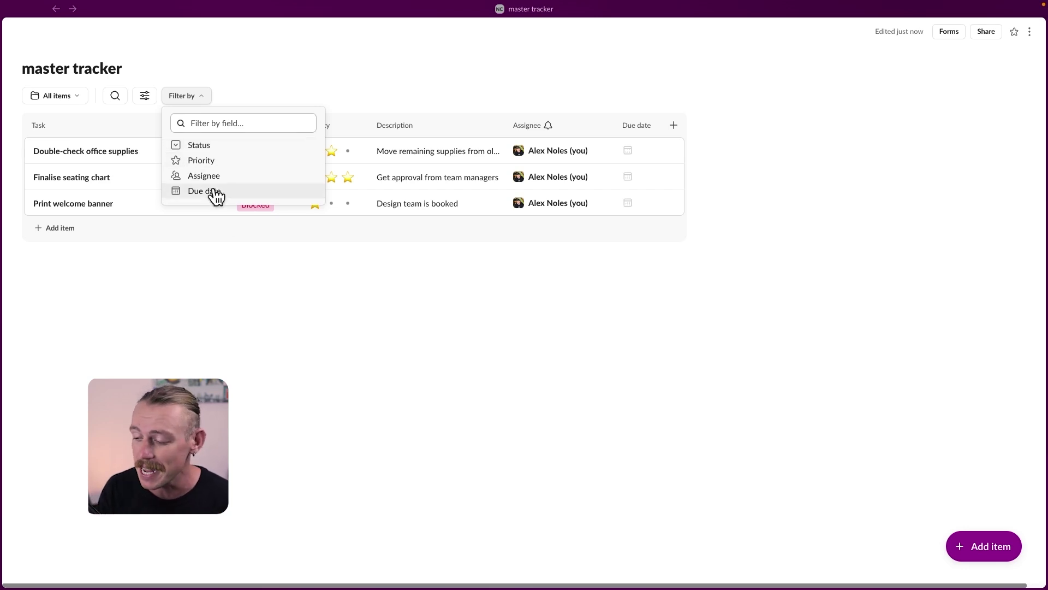
pyautogui.click(231, 244)
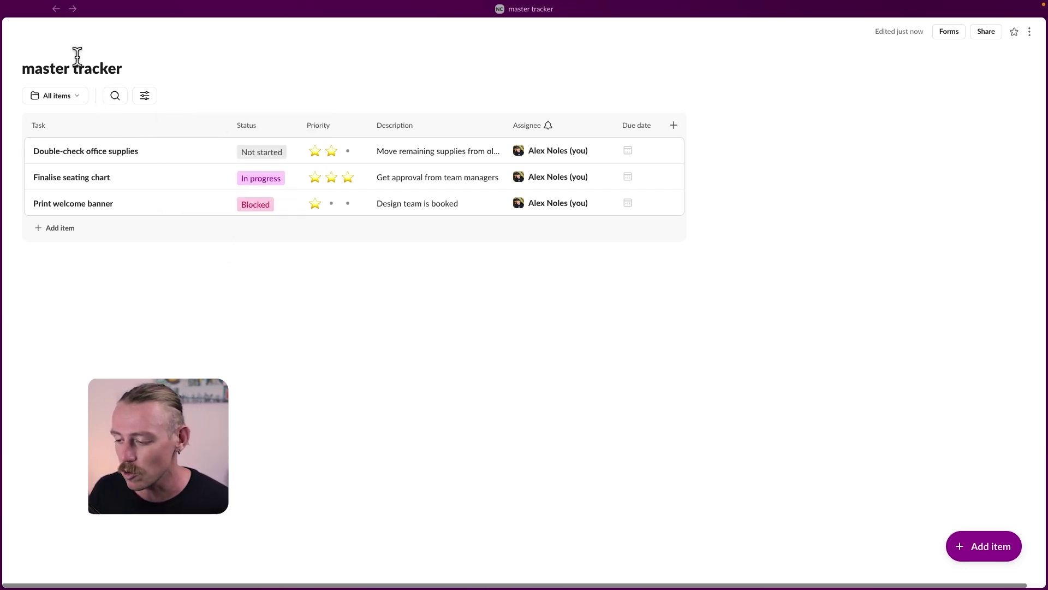
pyautogui.moveTo(38, 1)
pyautogui.click(7, 20)
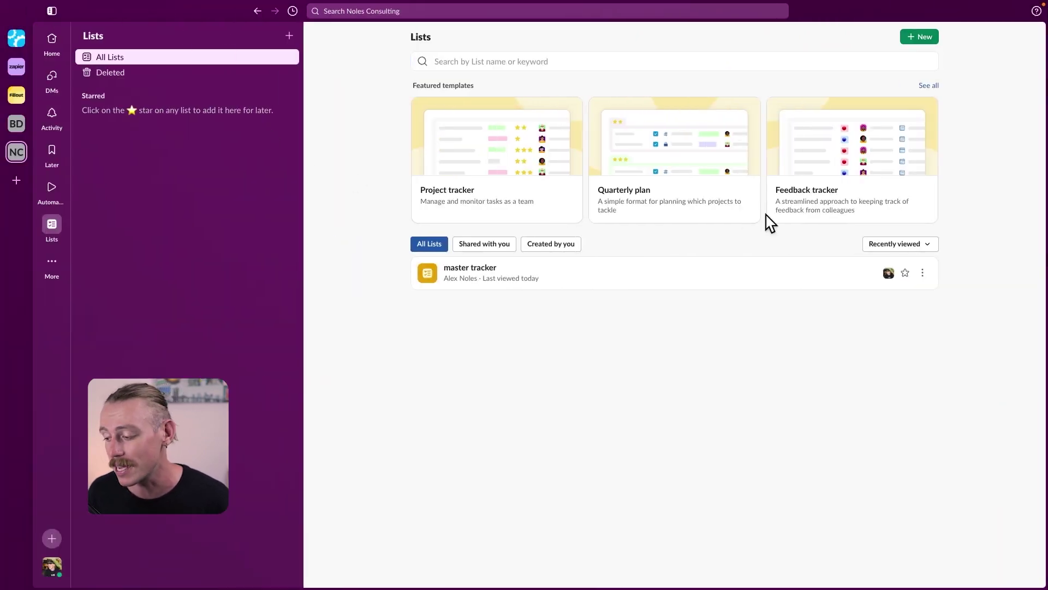
# Create a list from the Contact tracker template in the full template collection.
pyautogui.click(928, 87)
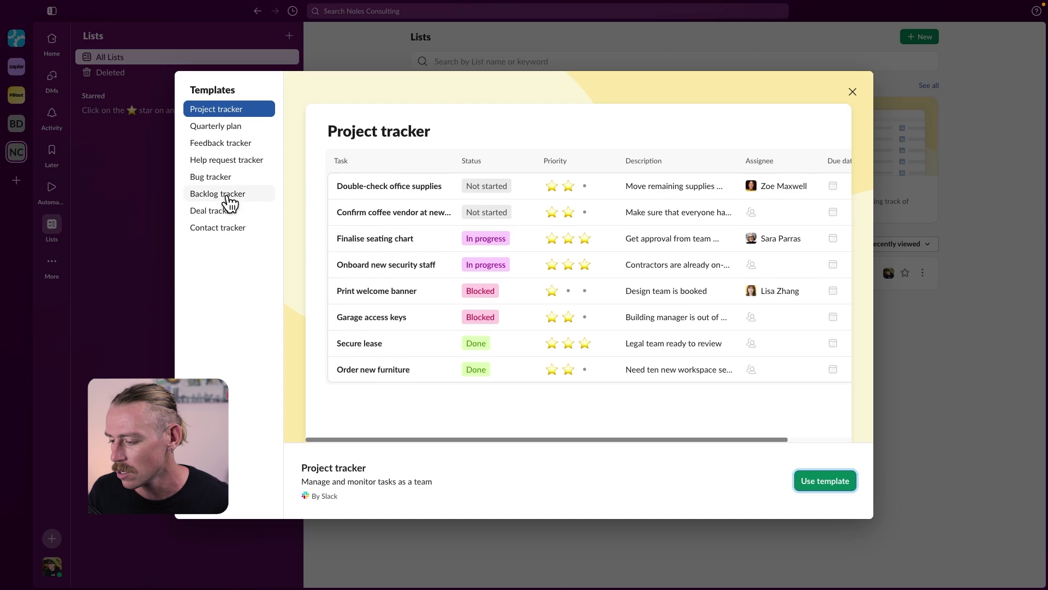
pyautogui.click(226, 229)
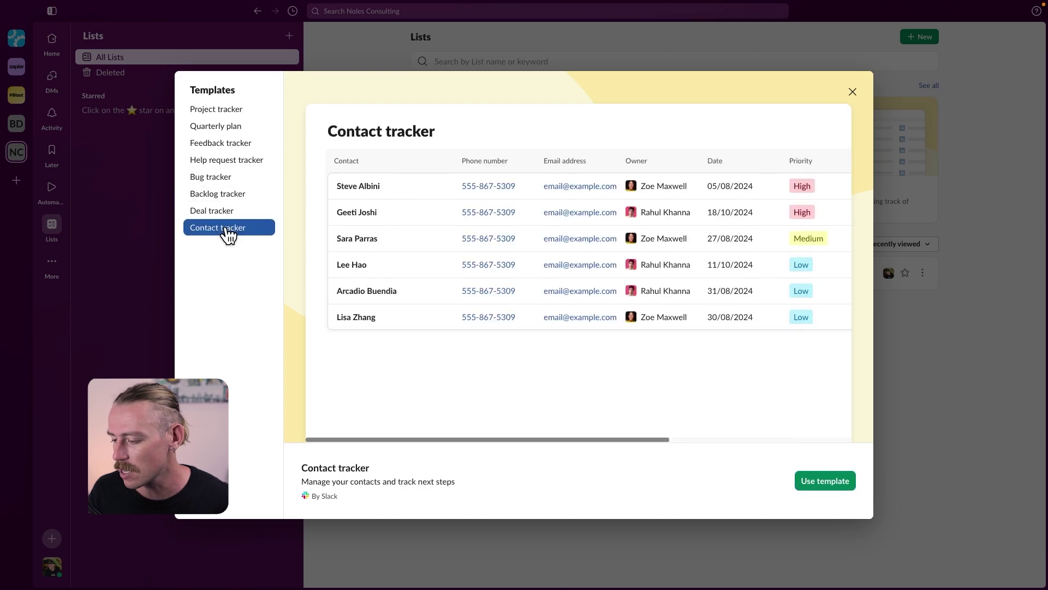
pyautogui.click(827, 490)
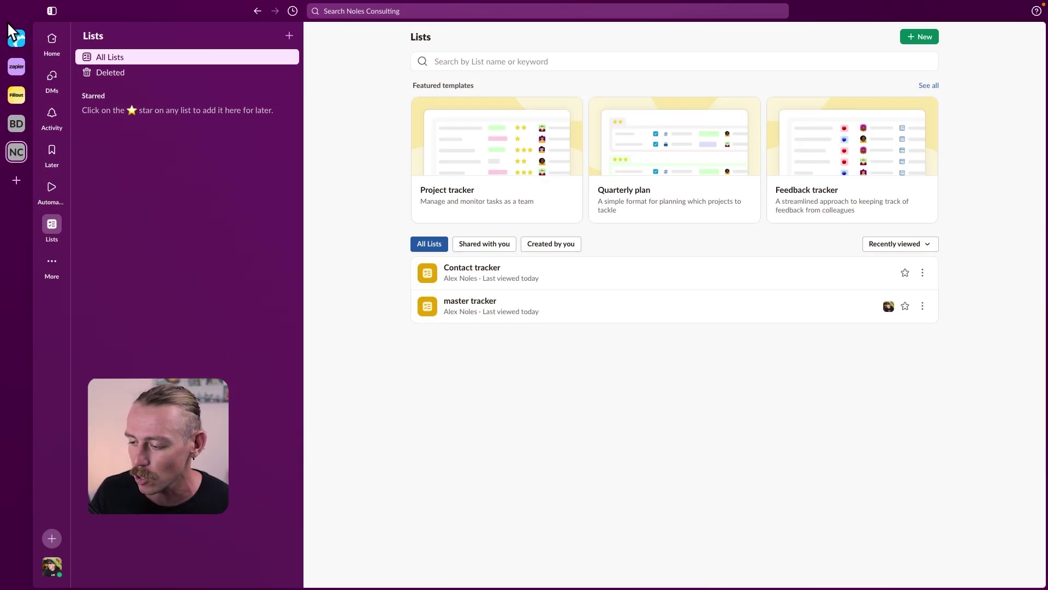
# Create a list from the Feedback tracker template, narrowing its Feedback column and widening its Details column.
pyautogui.click(854, 161)
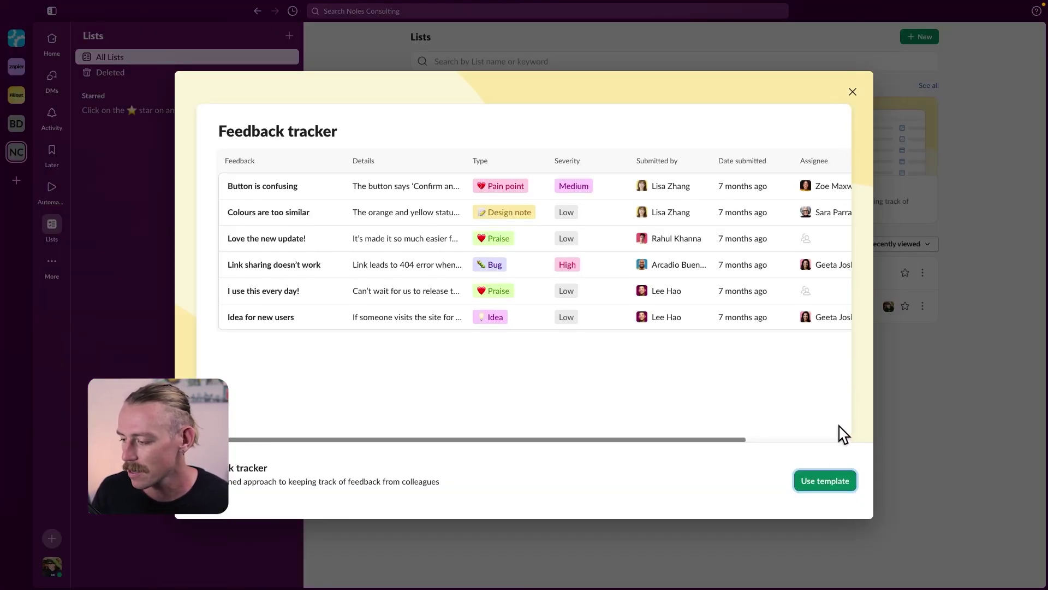
pyautogui.click(827, 487)
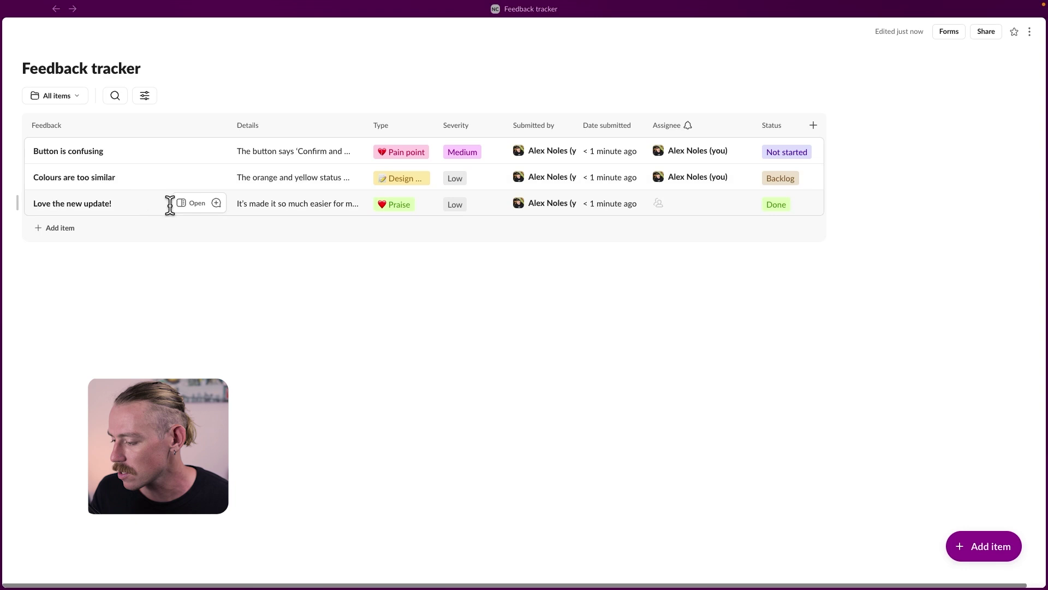
pyautogui.moveTo(229, 123); pyautogui.dragTo(159, 128)
pyautogui.moveTo(295, 126); pyautogui.dragTo(426, 131)
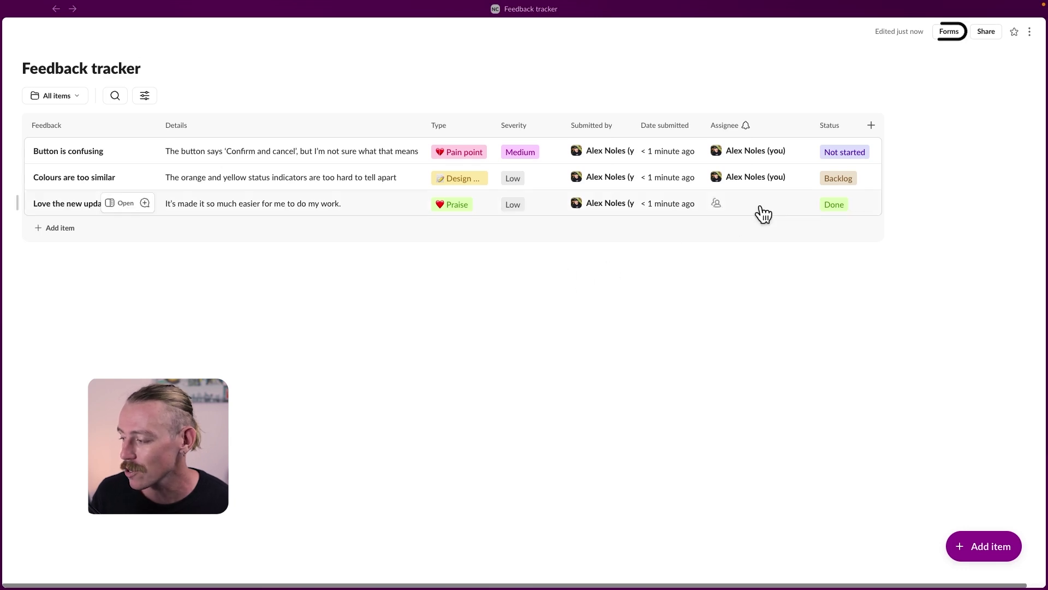
# Publish a form with an alert for the Feedback tracker list that notifies the sales channel, and start sharing the form.
pyautogui.click(950, 33)
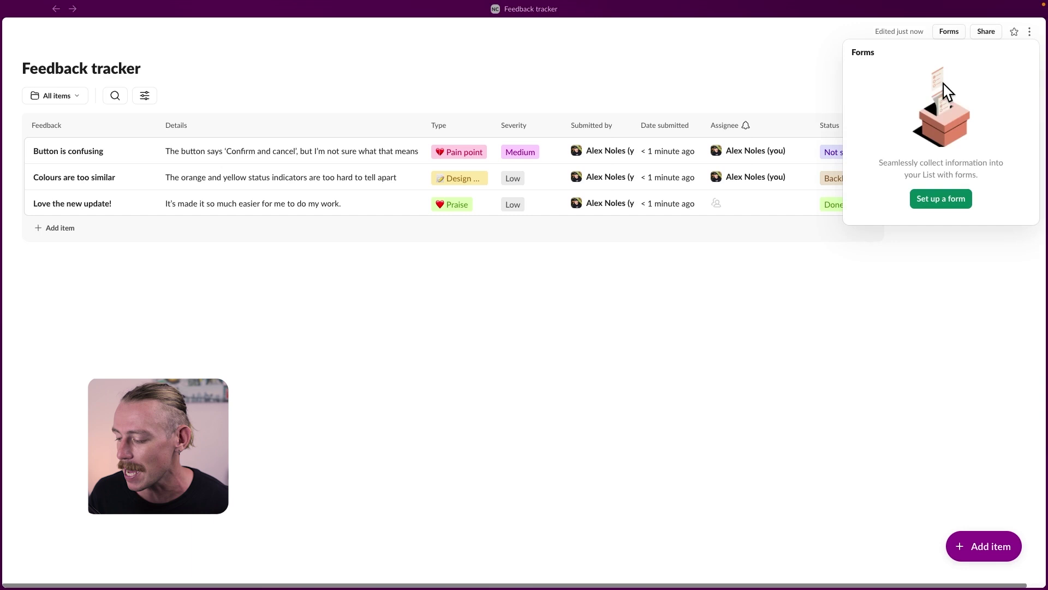
pyautogui.click(955, 202)
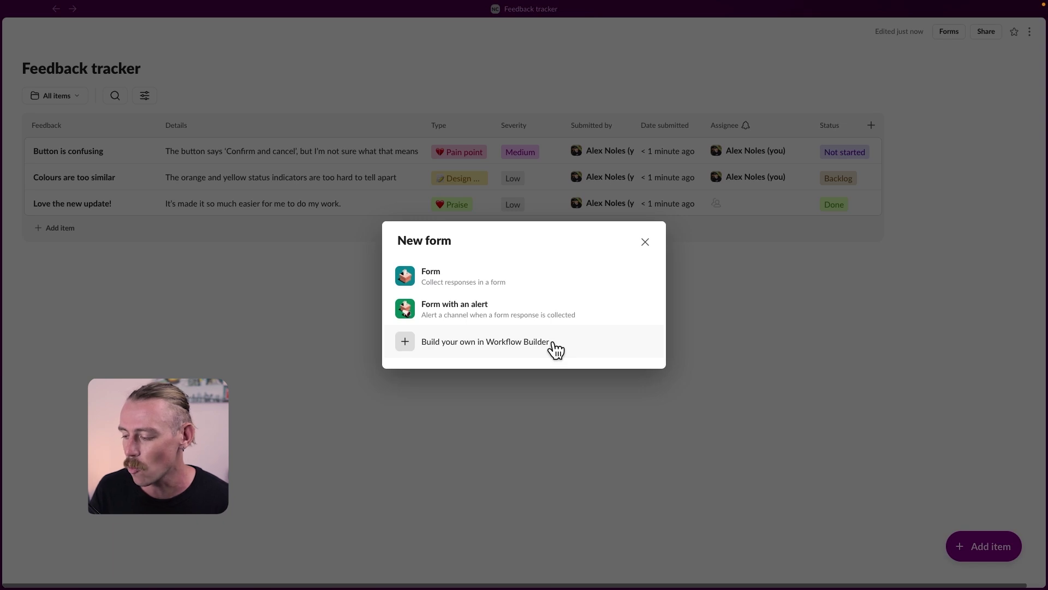
pyautogui.click(582, 314)
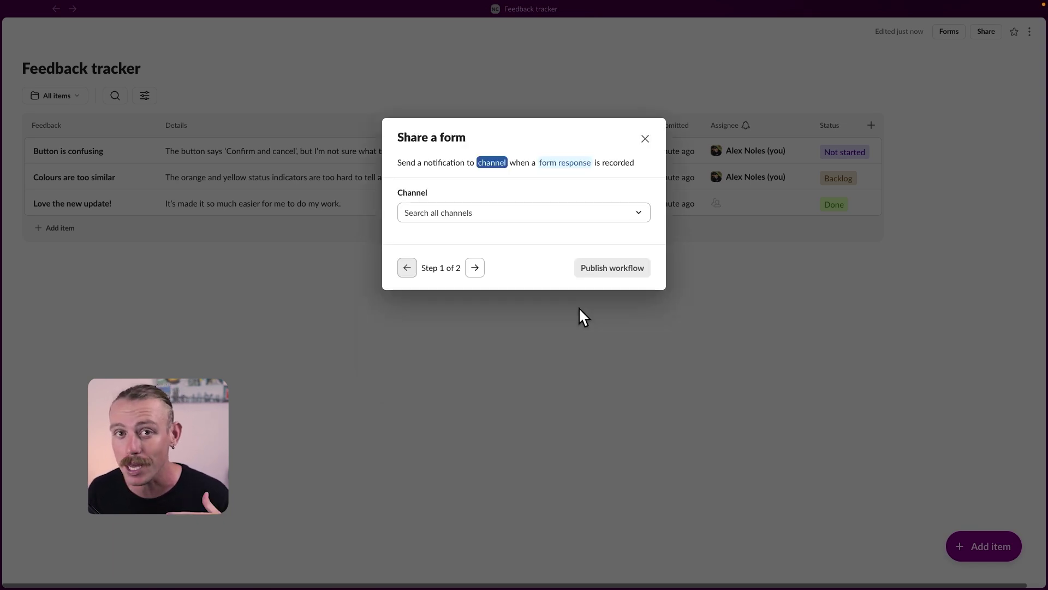
pyautogui.click(594, 213)
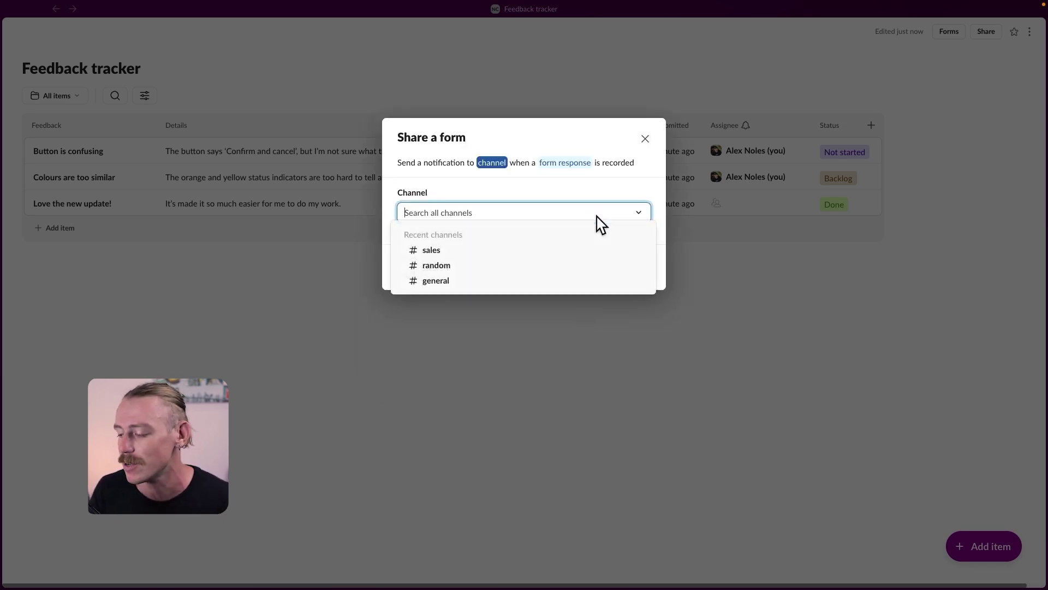
pyautogui.click(597, 254)
pyautogui.click(637, 276)
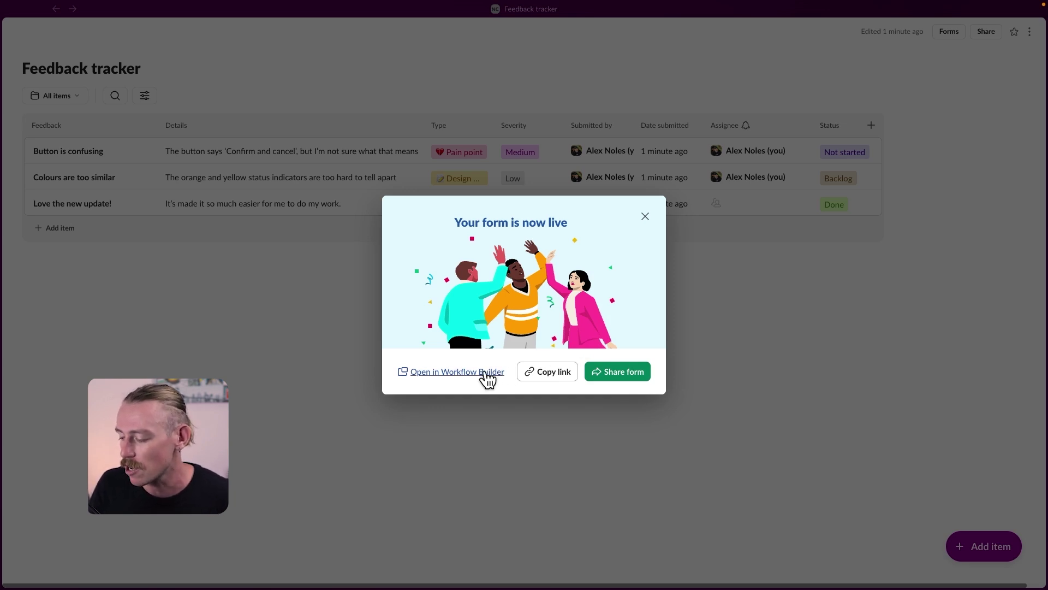
pyautogui.click(620, 376)
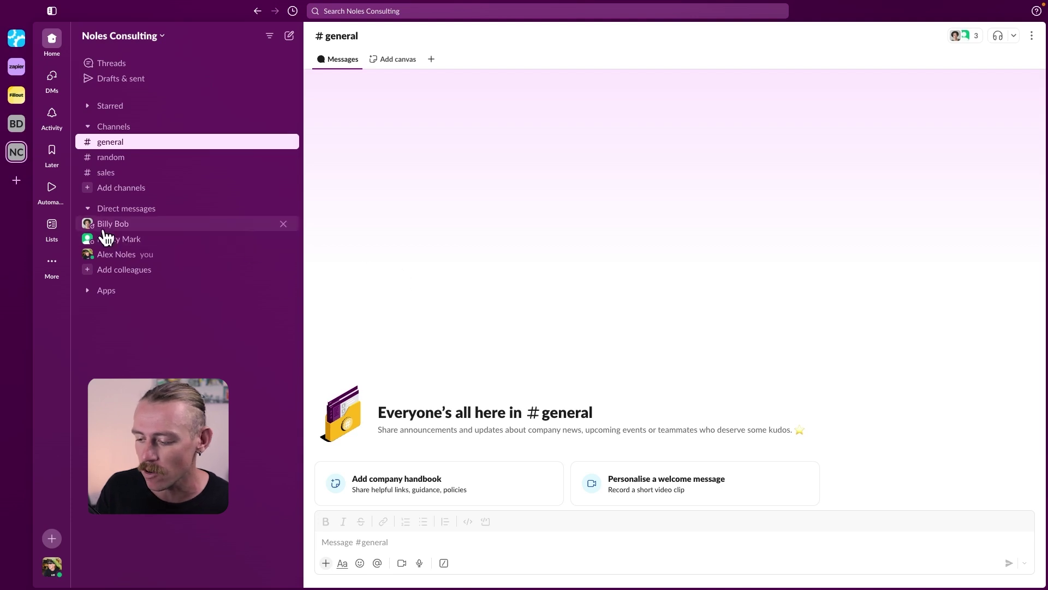
# Examine the workflow templates offered in Automations.
pyautogui.click(52, 190)
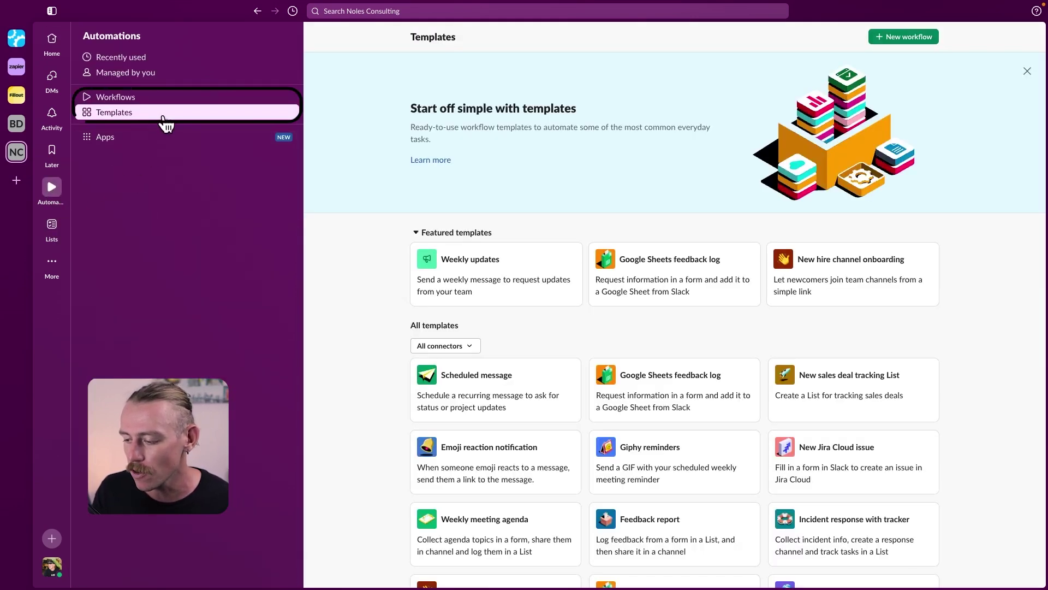
pyautogui.click(166, 100)
pyautogui.click(169, 115)
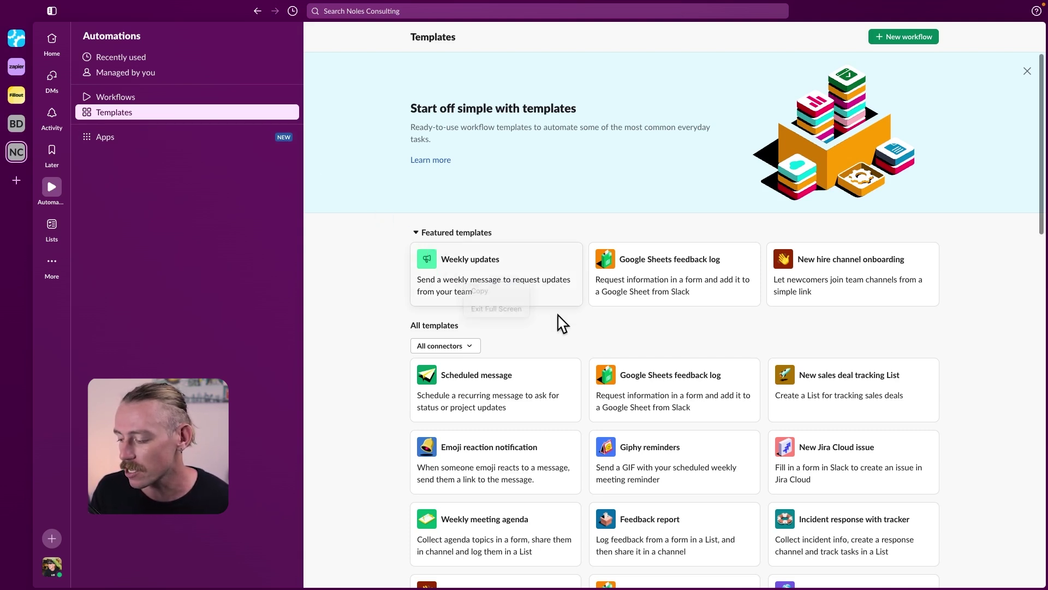
pyautogui.scroll(-1, 562, 324)
pyautogui.scroll(-1, 562, 325)
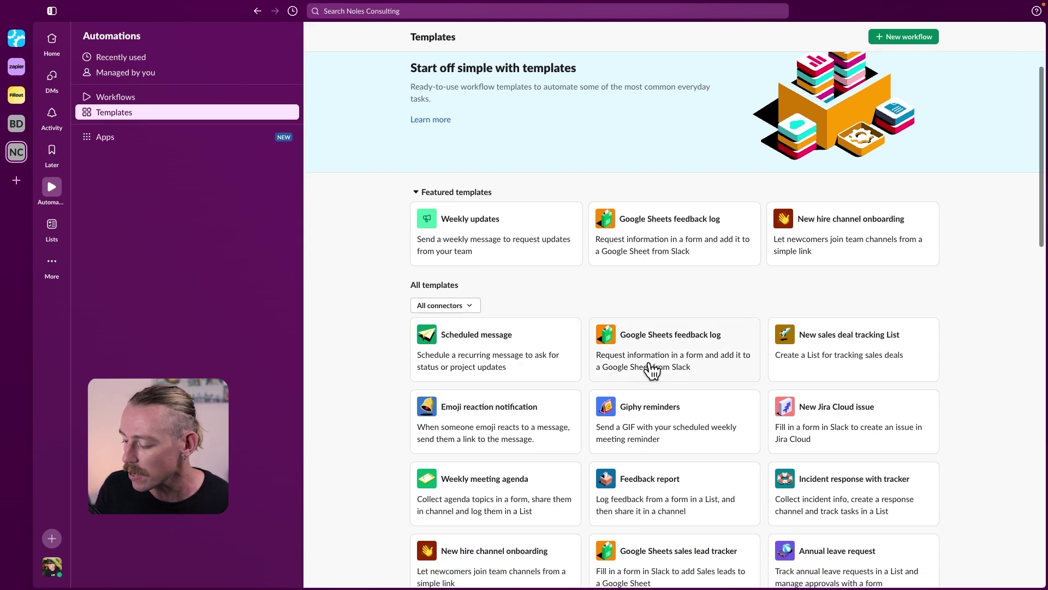
pyautogui.scroll(-2, 705, 516)
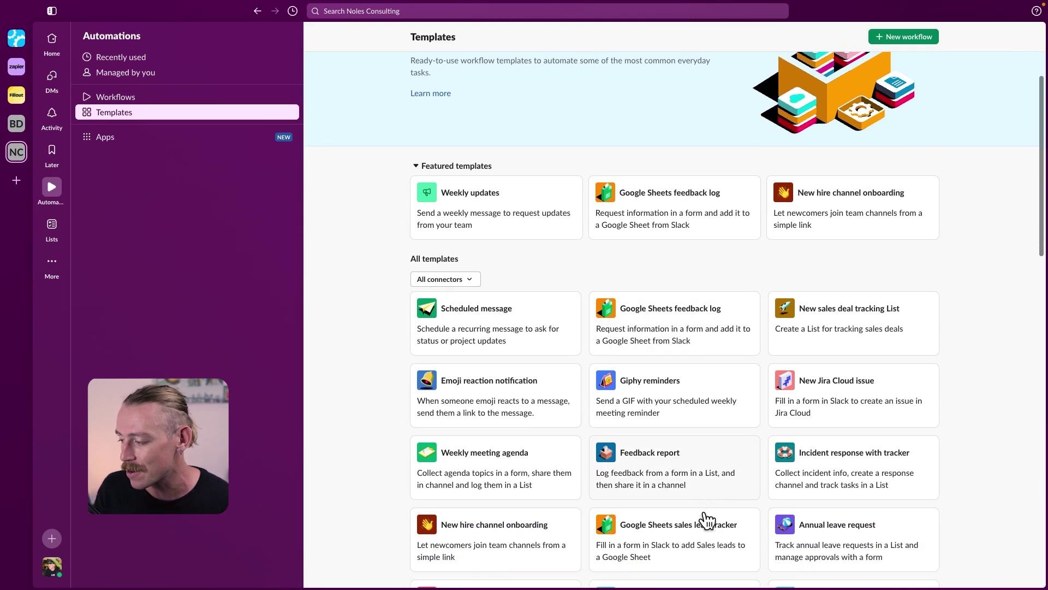
pyautogui.scroll(-3, 707, 519)
pyautogui.scroll(6, 707, 518)
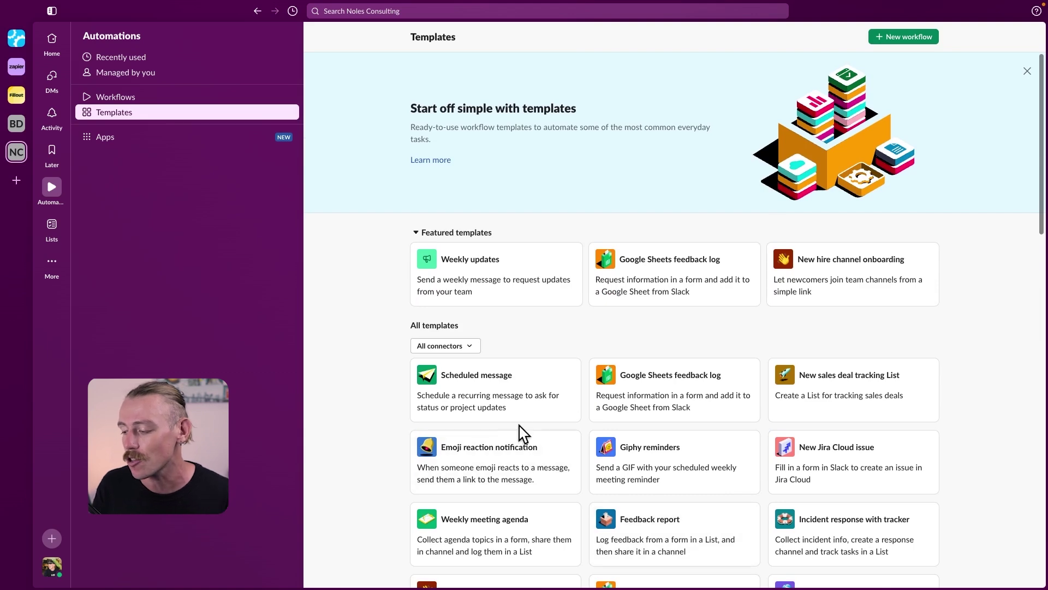
# Review the schedule, channel and message settings of the Scheduled message template and discard the setup without publishing.
pyautogui.click(516, 405)
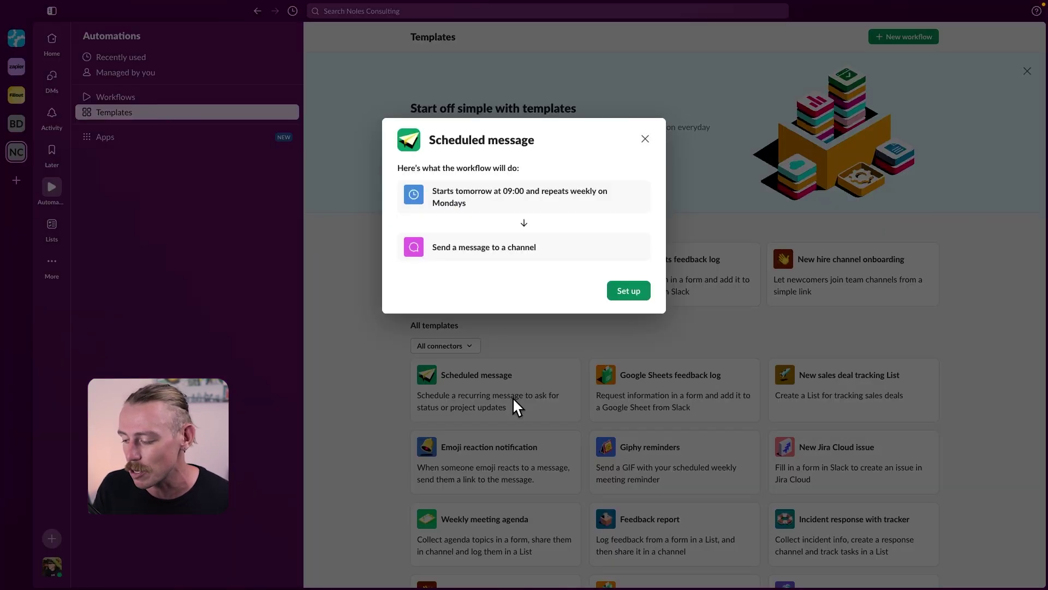
pyautogui.click(625, 299)
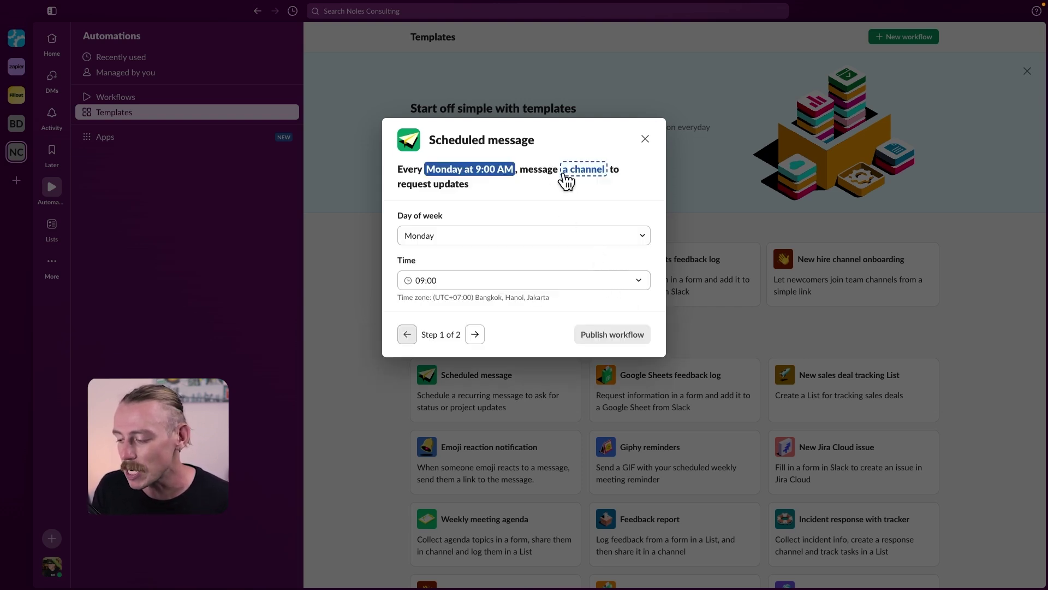
pyautogui.click(584, 171)
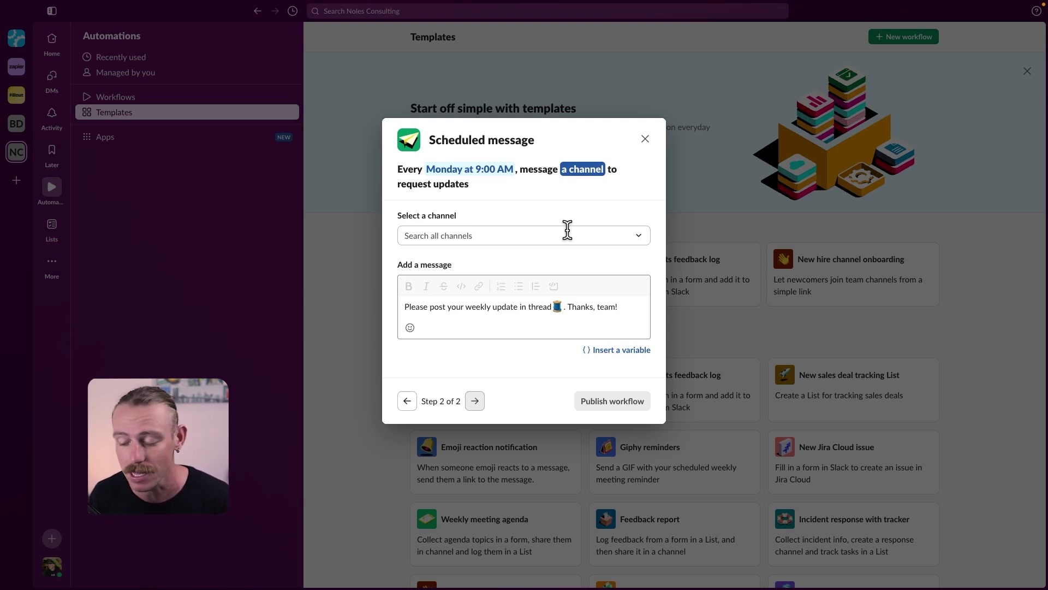
pyautogui.click(645, 140)
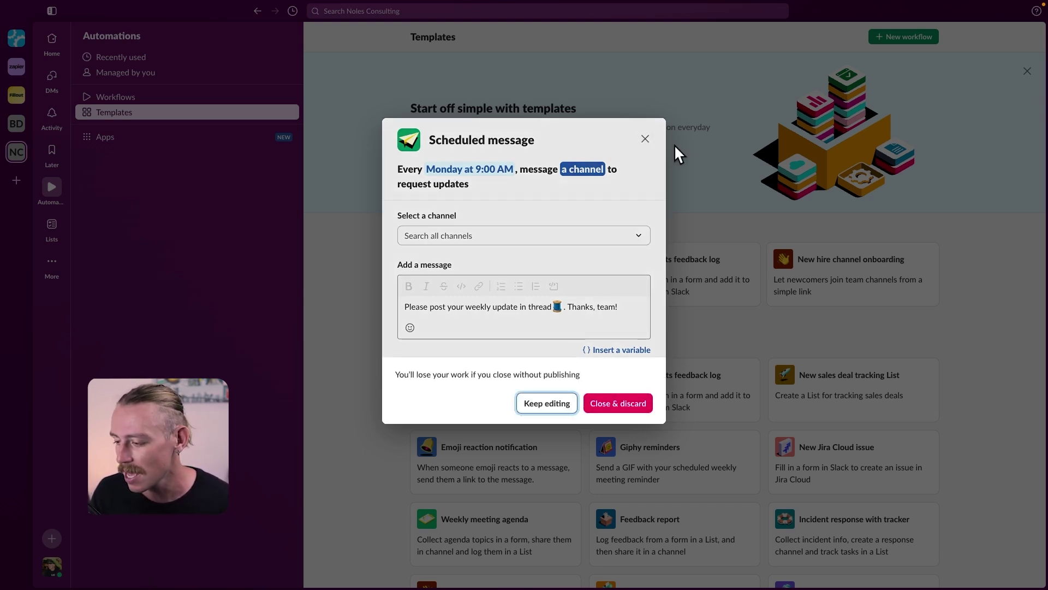
pyautogui.click(628, 402)
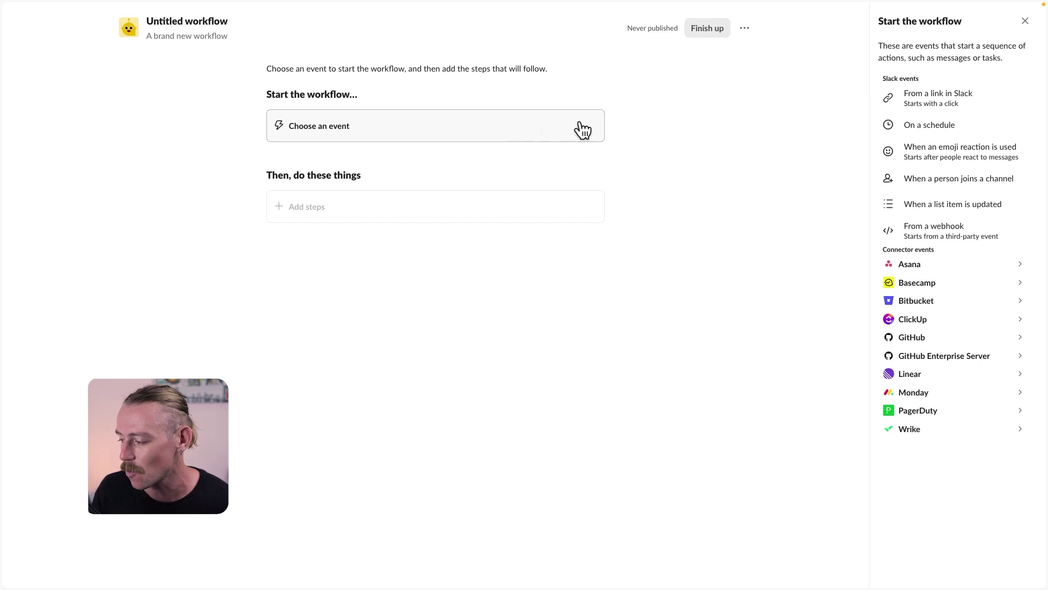
# Choose the list item update event as the untitled workflow's start and select the master tracker list.
pyautogui.click(959, 207)
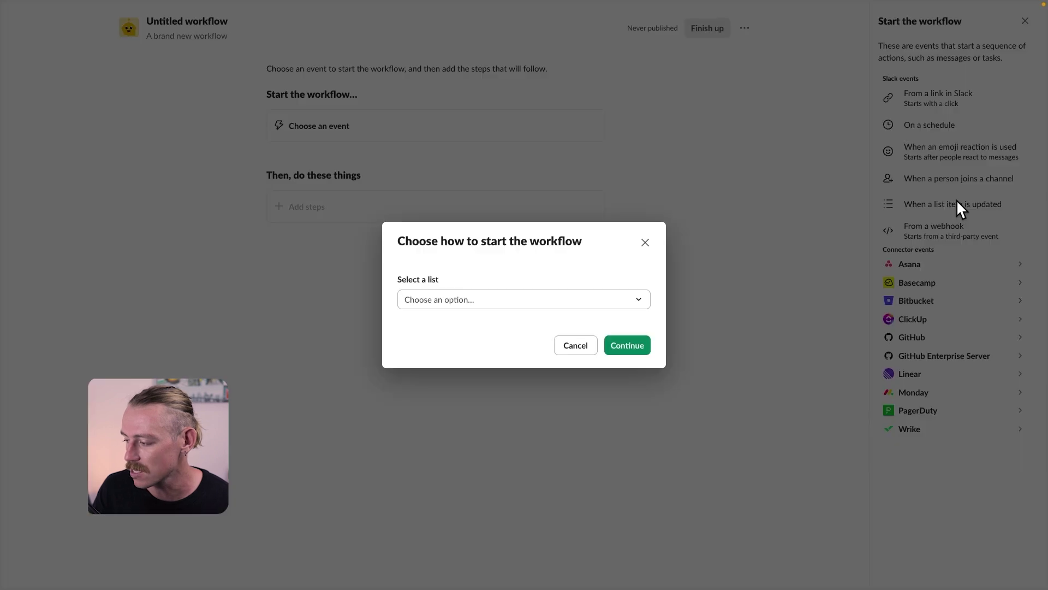
pyautogui.click(638, 302)
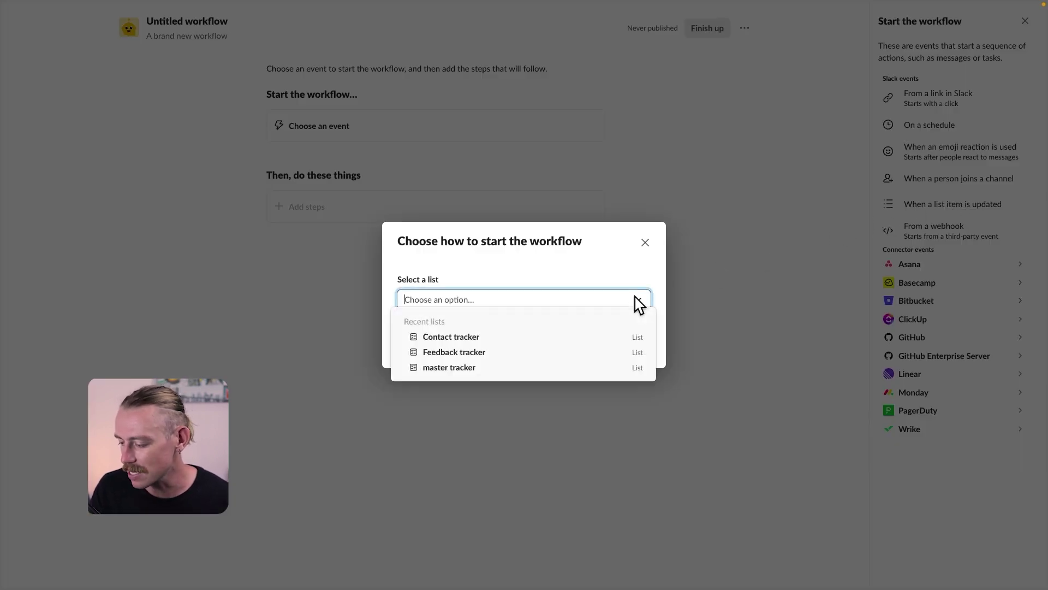
pyautogui.click(559, 369)
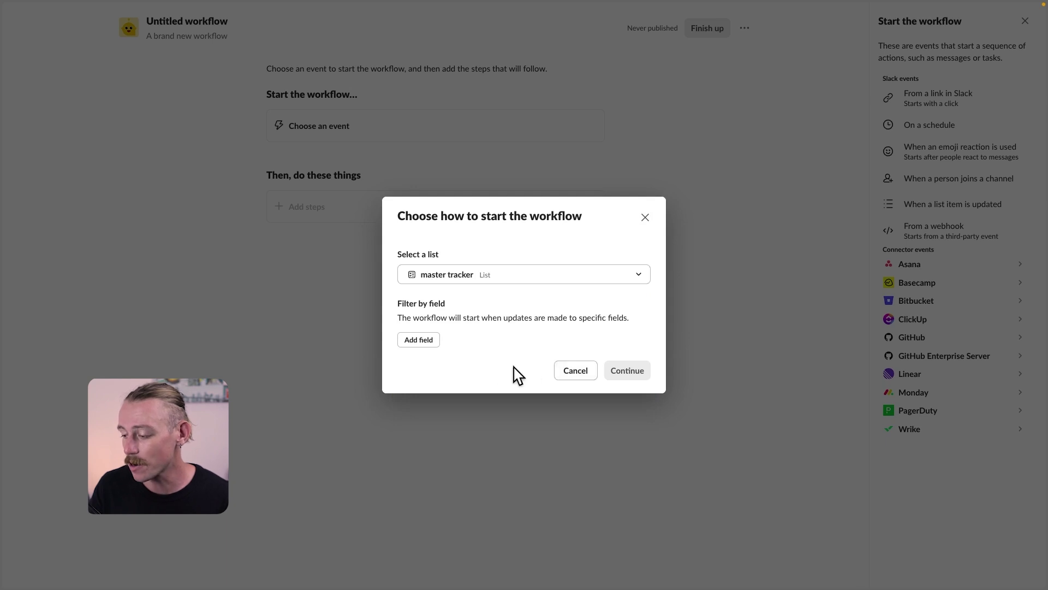
# Filter the master tracker trigger so the workflow starts when the Status field has changed to Done, and confirm the trigger.
pyautogui.click(439, 344)
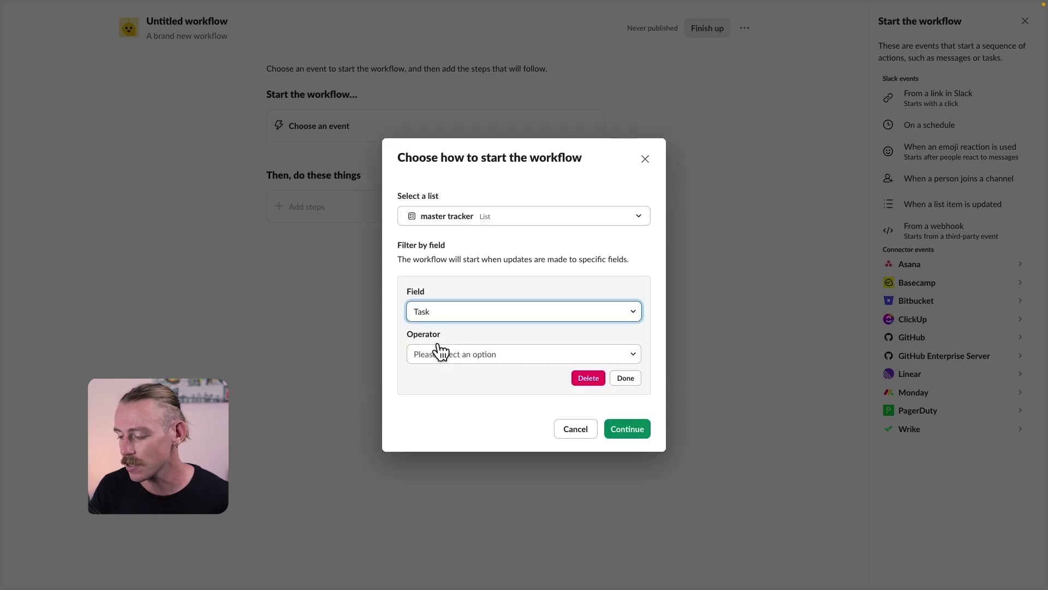
pyautogui.click(568, 322)
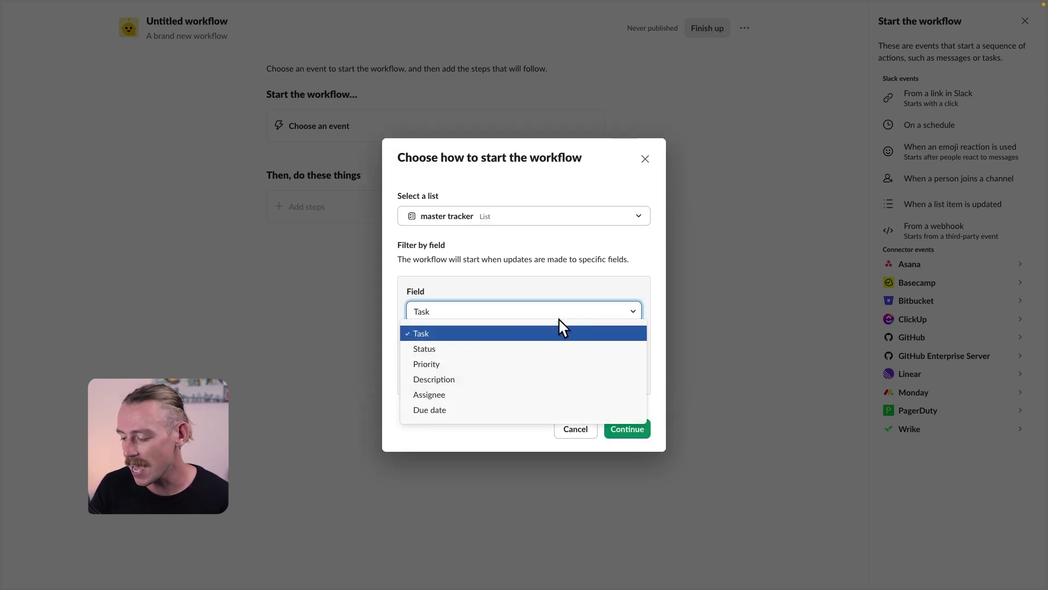
pyautogui.click(500, 352)
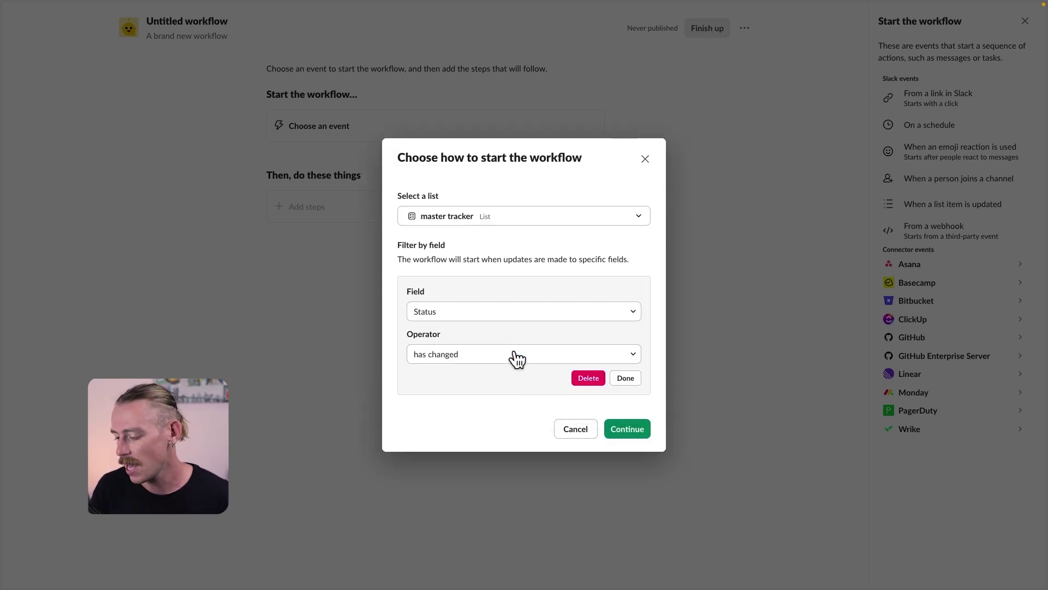
pyautogui.click(516, 359)
pyautogui.click(524, 376)
pyautogui.click(525, 377)
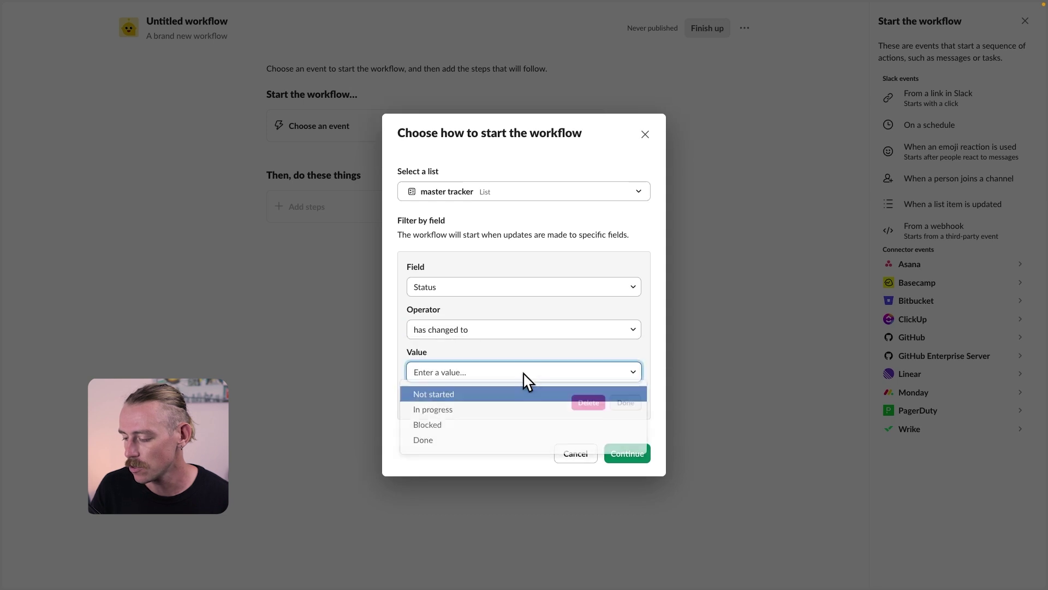
pyautogui.click(451, 438)
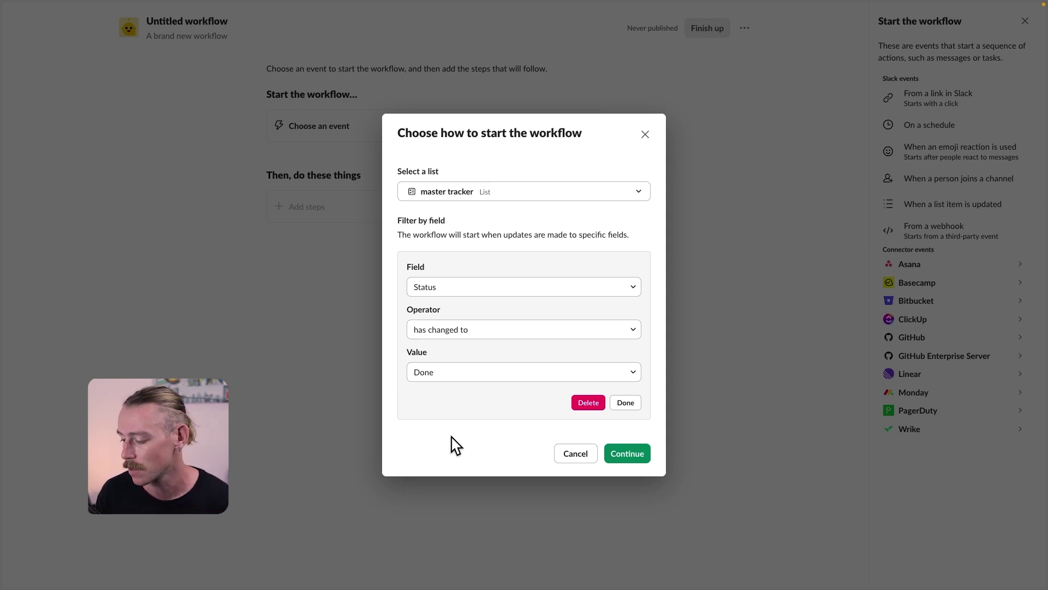
pyautogui.click(617, 454)
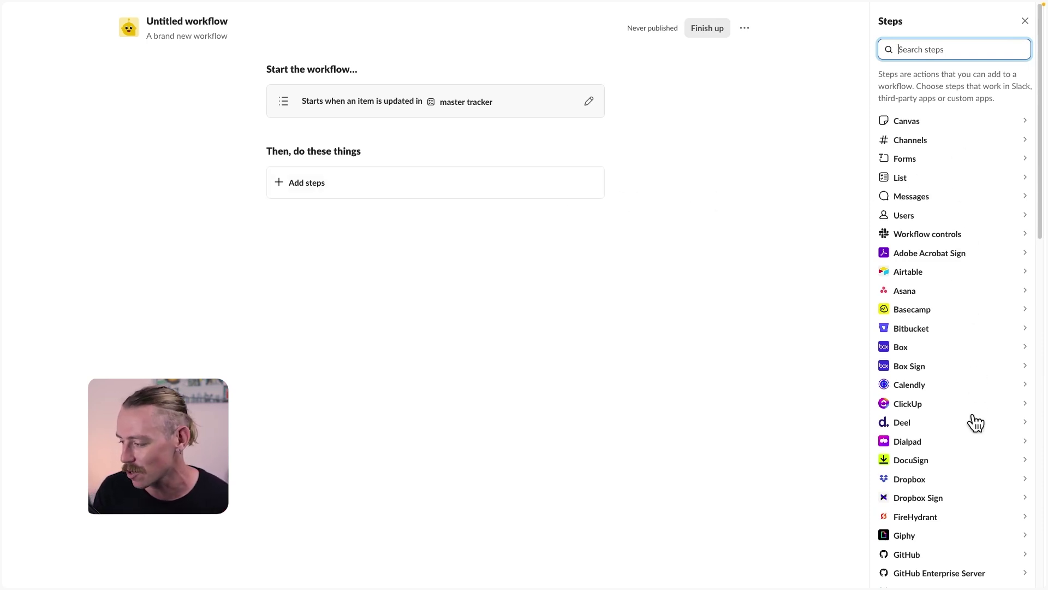
# Add a workflow step that sends a message to a person, with Item > Assignee as the recipient.
pyautogui.click(944, 198)
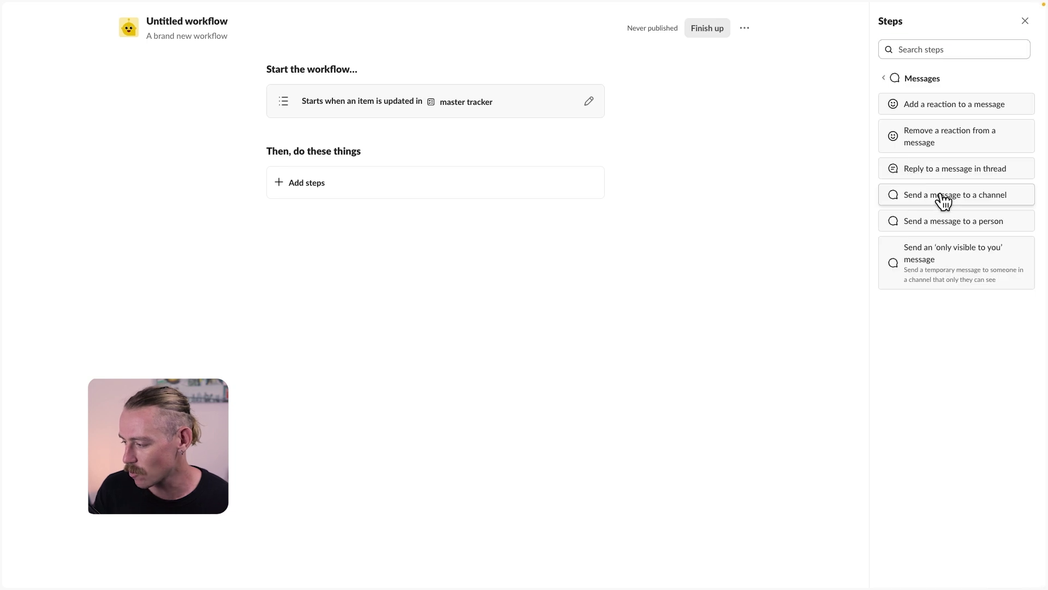
pyautogui.click(992, 230)
pyautogui.click(625, 217)
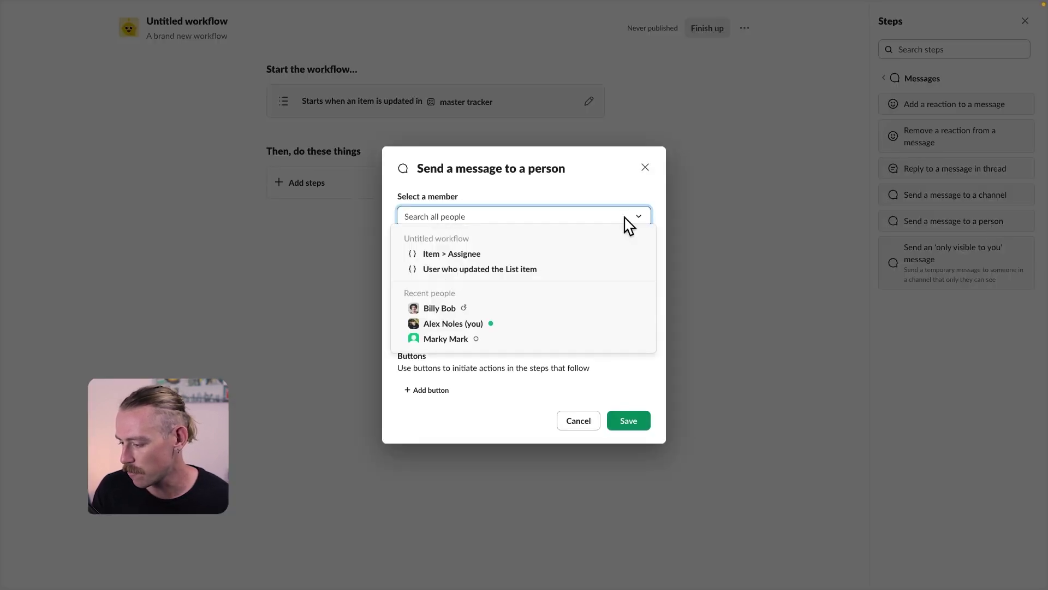
pyautogui.click(541, 257)
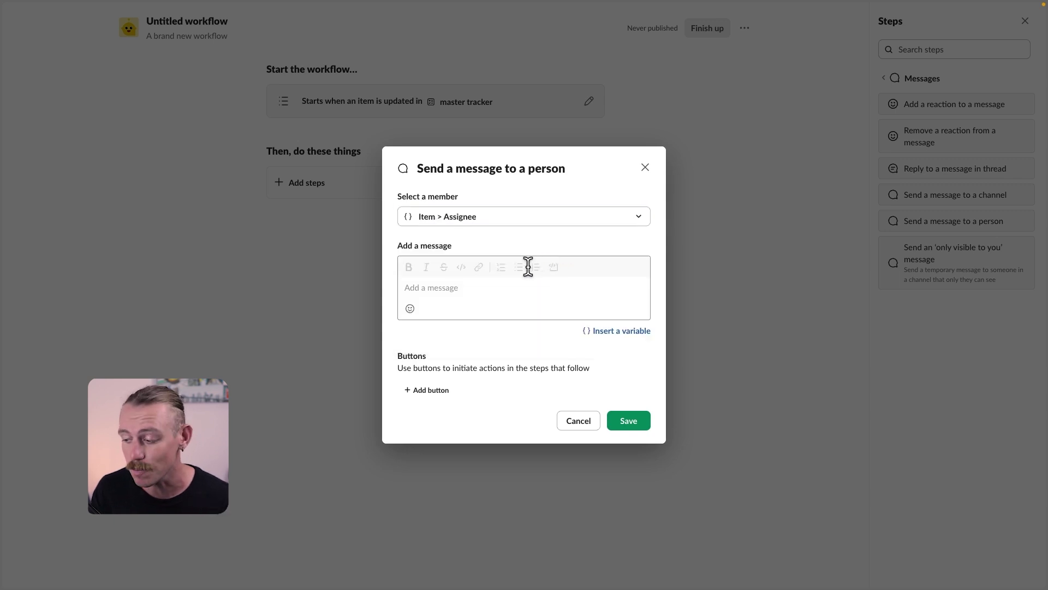
# Write the message "Congratulations on completing" followed by the Item > Task variable, and save the message step.
pyautogui.click(521, 279)
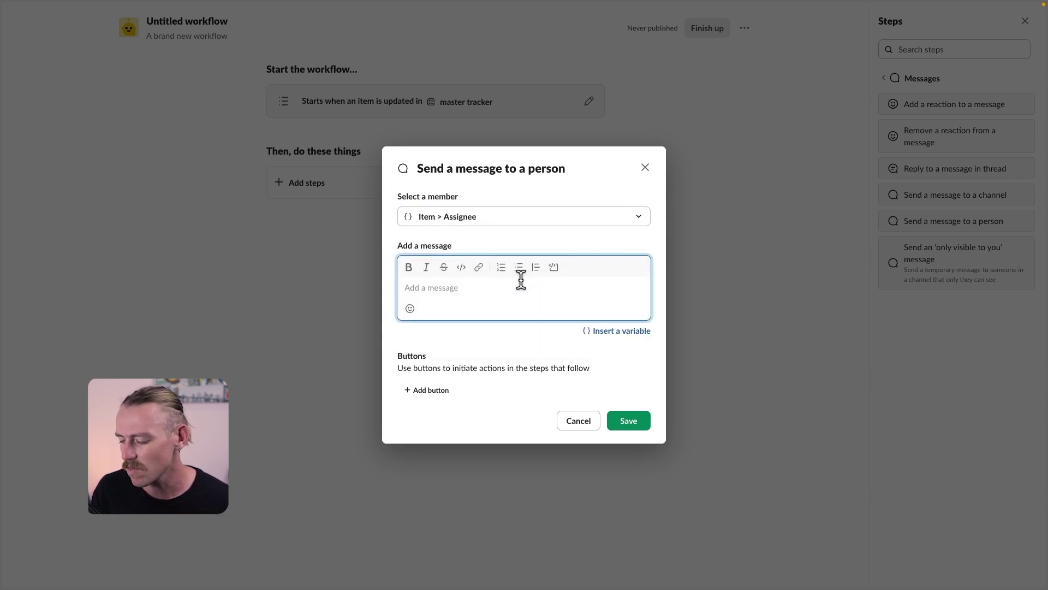
pyautogui.write('Congratulations')
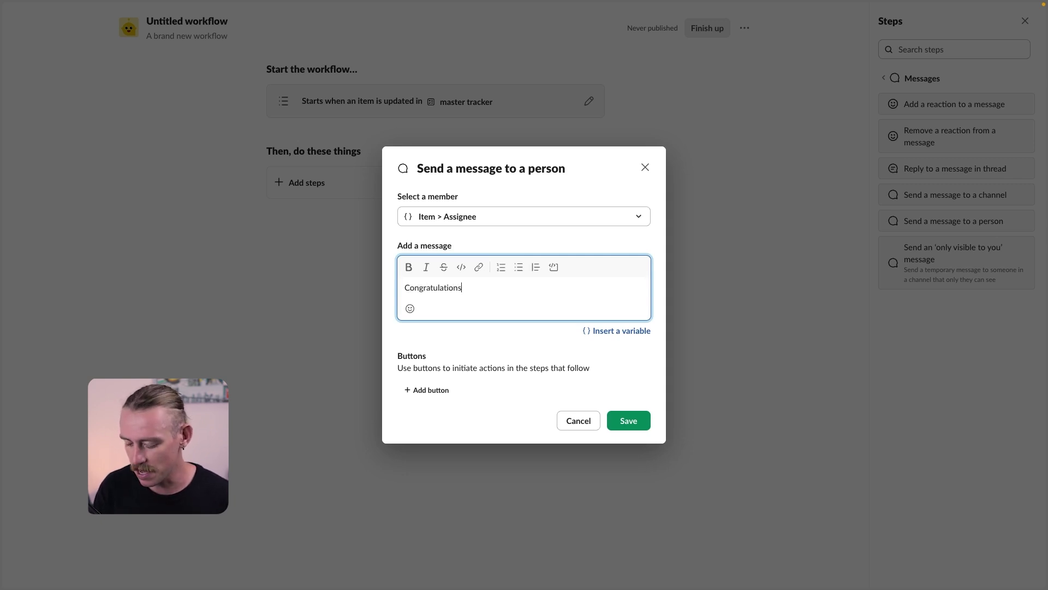
pyautogui.write(' on completing')
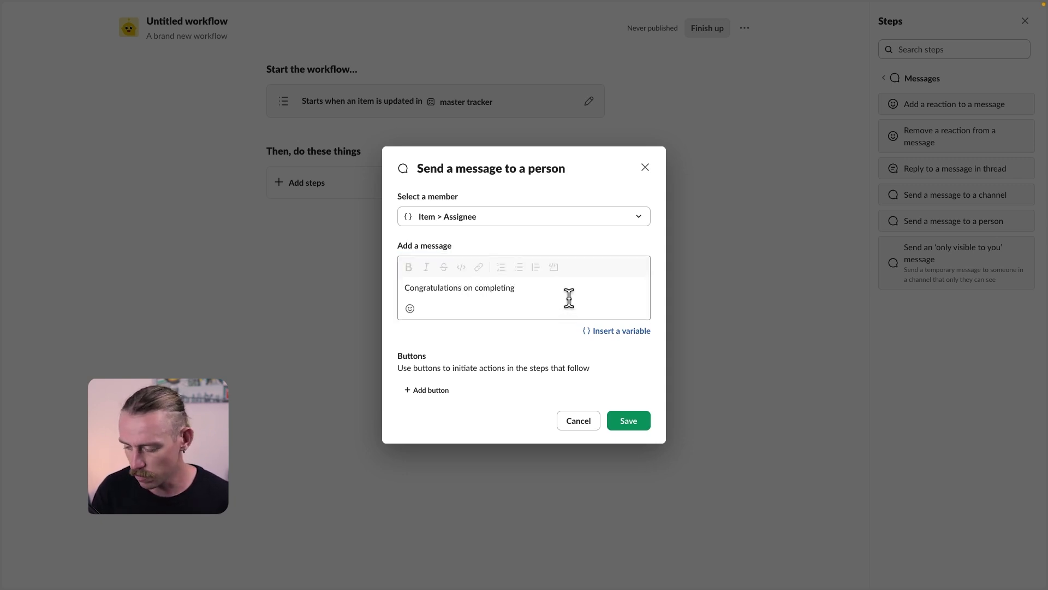
pyautogui.click(621, 333)
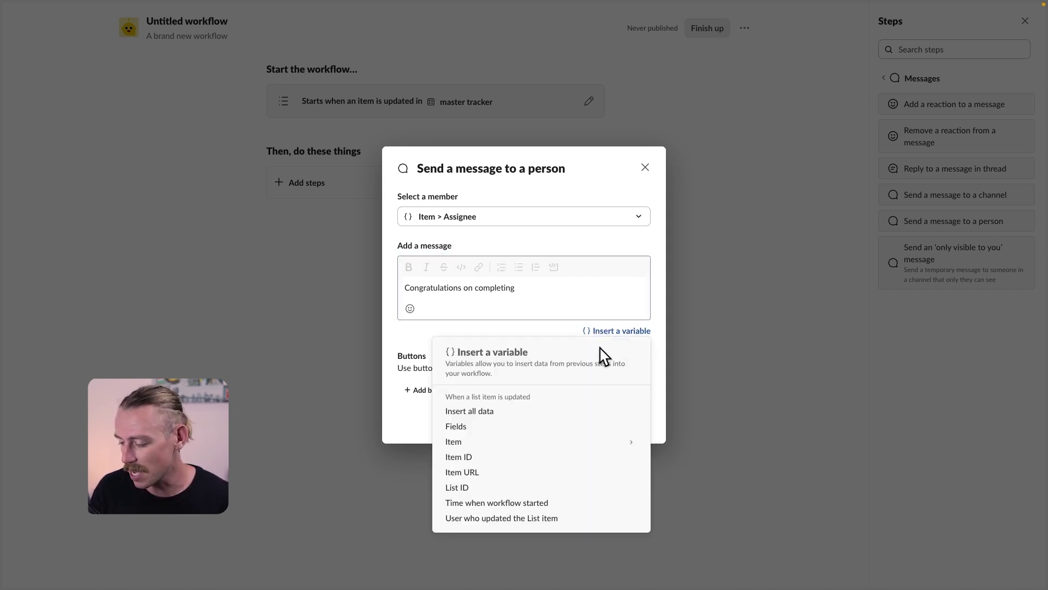
pyautogui.moveTo(495, 440)
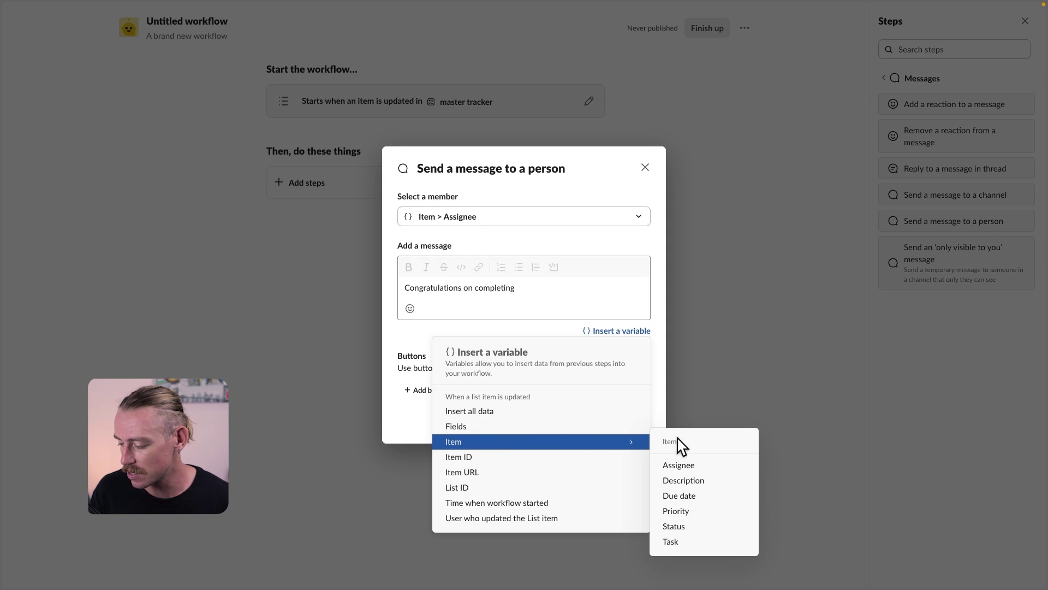
pyautogui.click(680, 542)
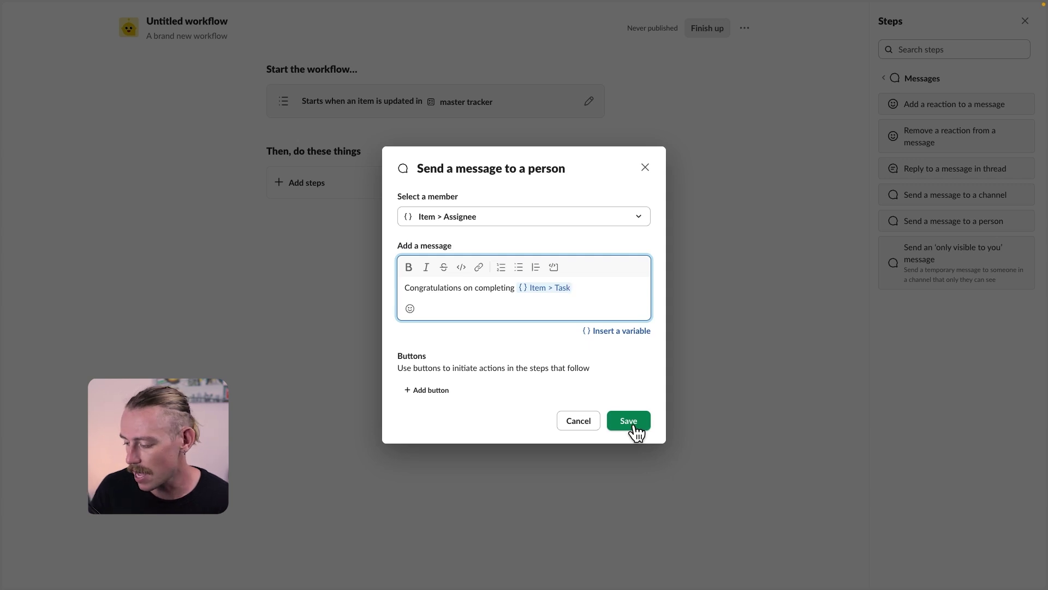
pyautogui.click(629, 421)
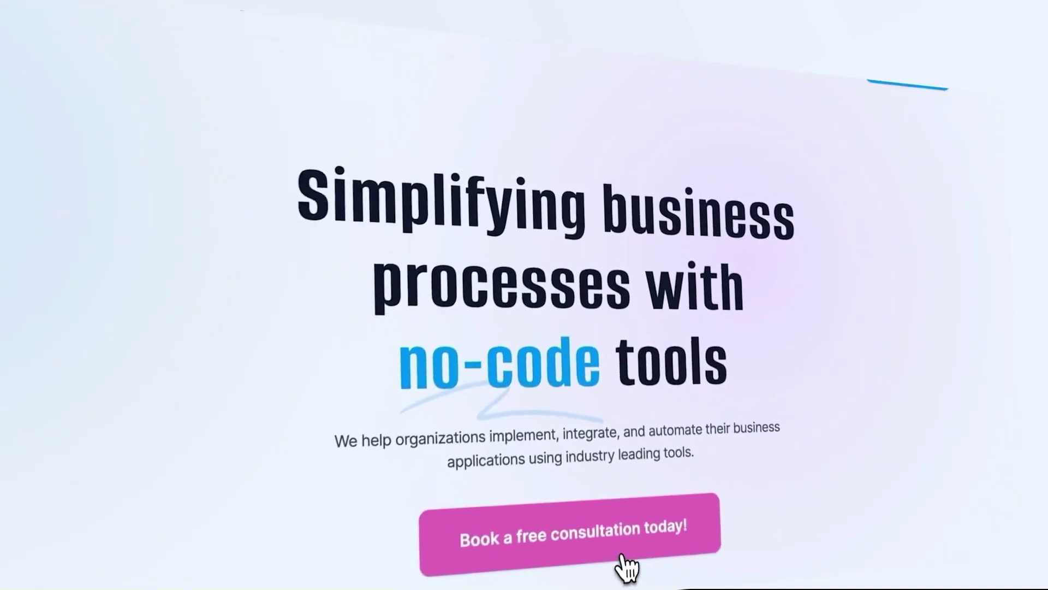
pyautogui.click(623, 409)
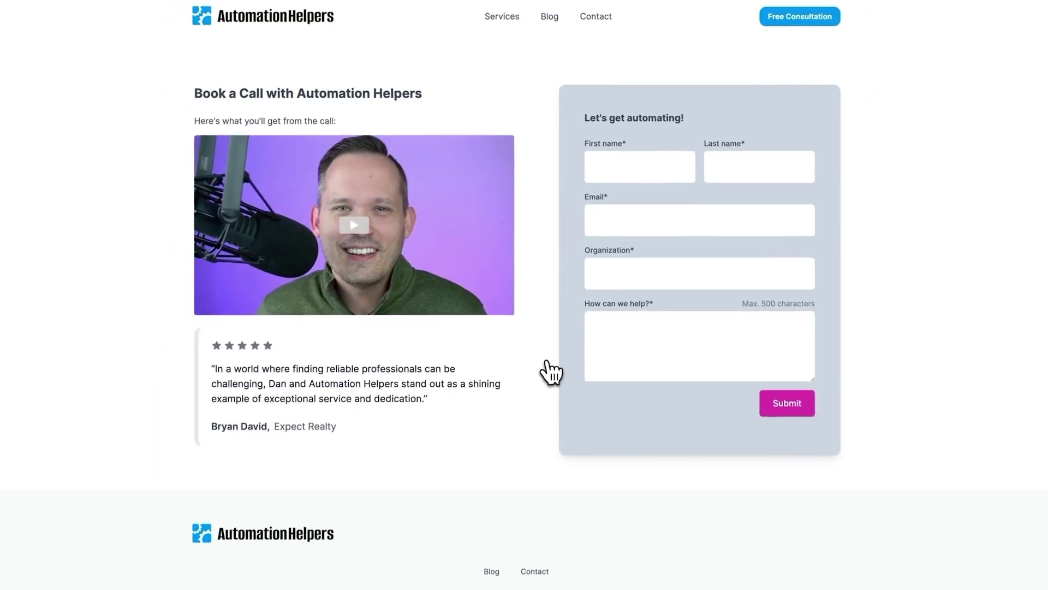